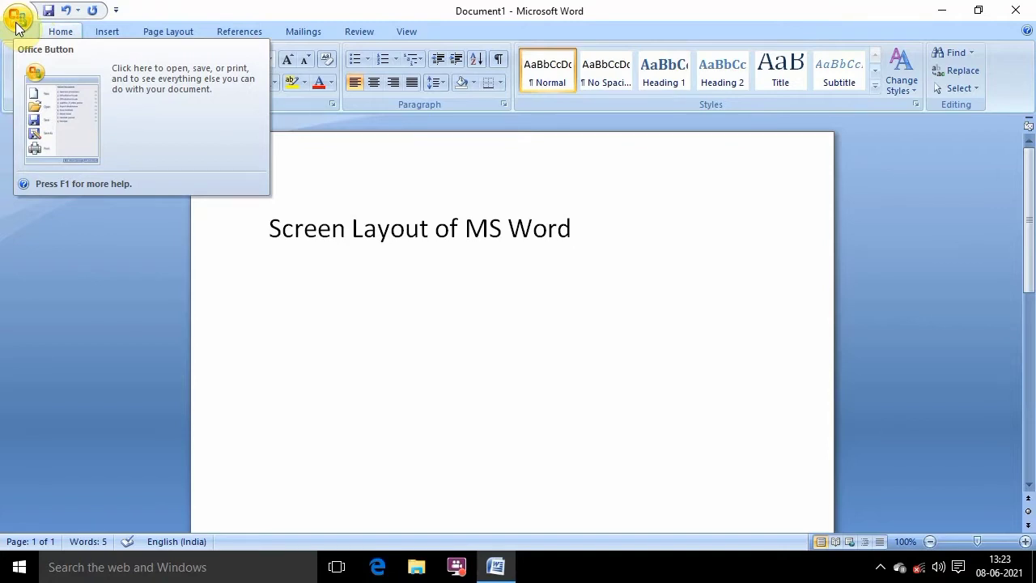
# Browse the Office button menu's file commands and close it without choosing anything
pyautogui.click(17, 27)
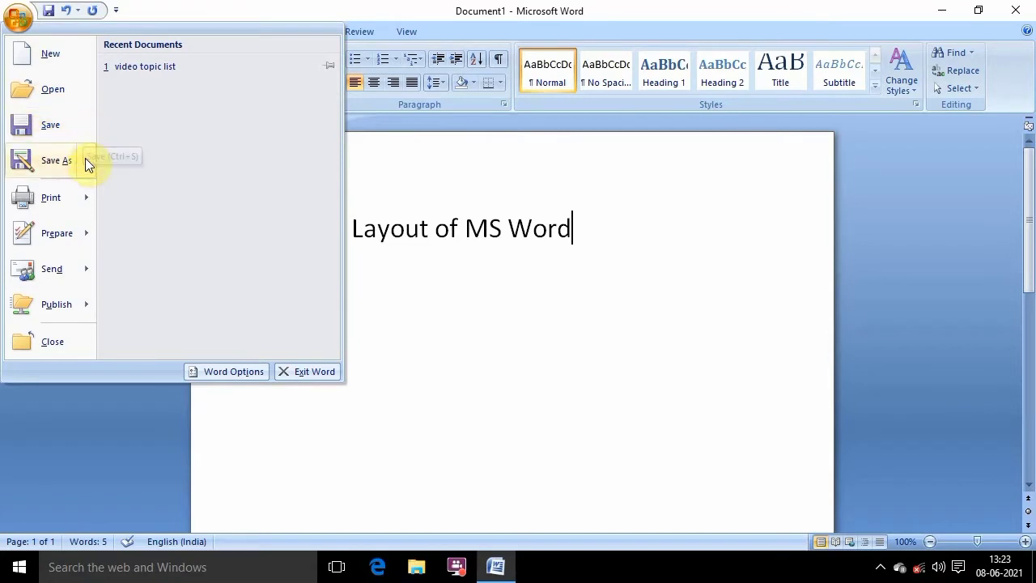
pyautogui.moveTo(85, 158)
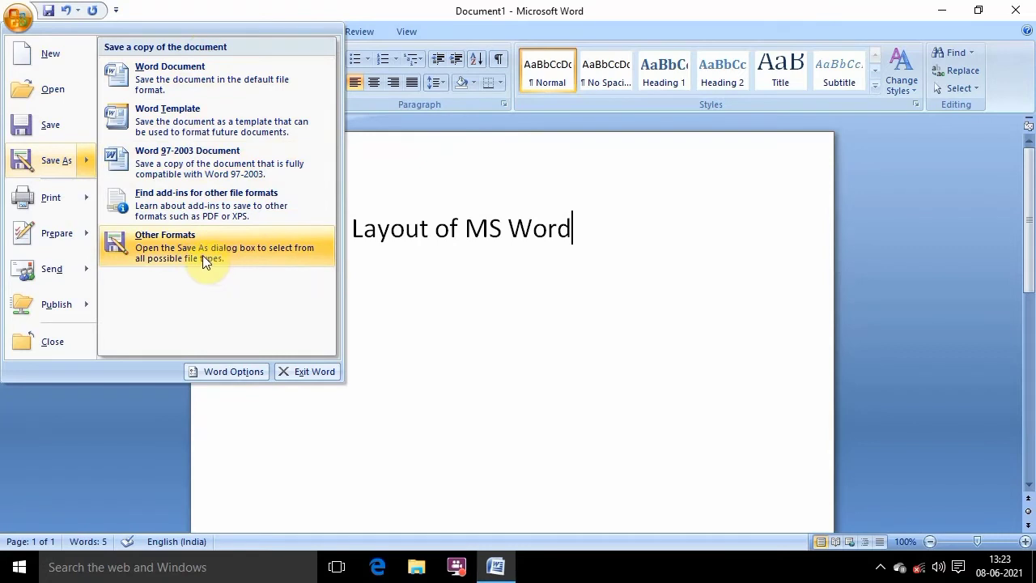
pyautogui.moveTo(55, 198)
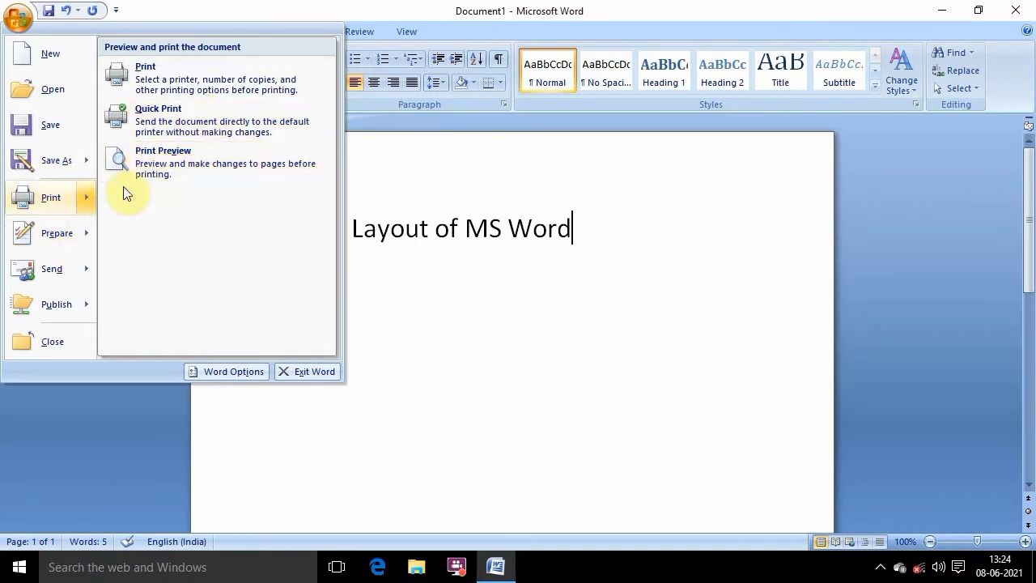
pyautogui.moveTo(70, 233)
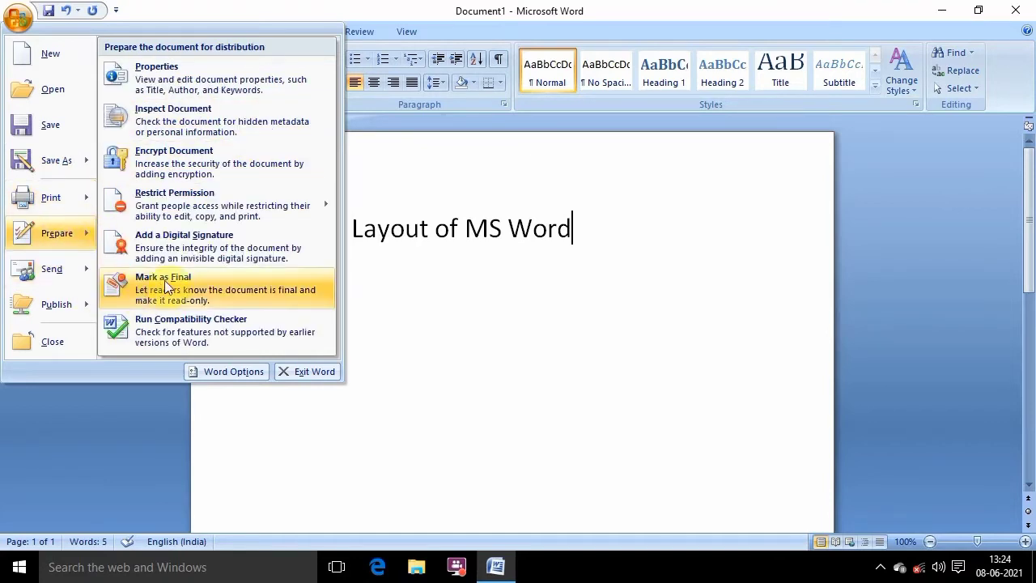
pyautogui.click(110, 422)
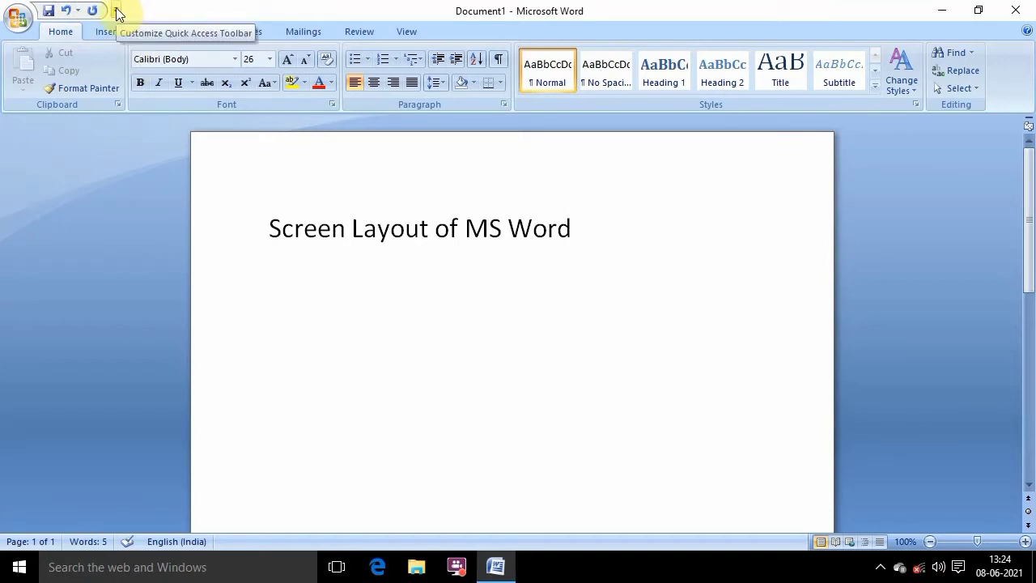
# Add the New, Open and E-mail commands to the Quick Access Toolbar
pyautogui.click(118, 14)
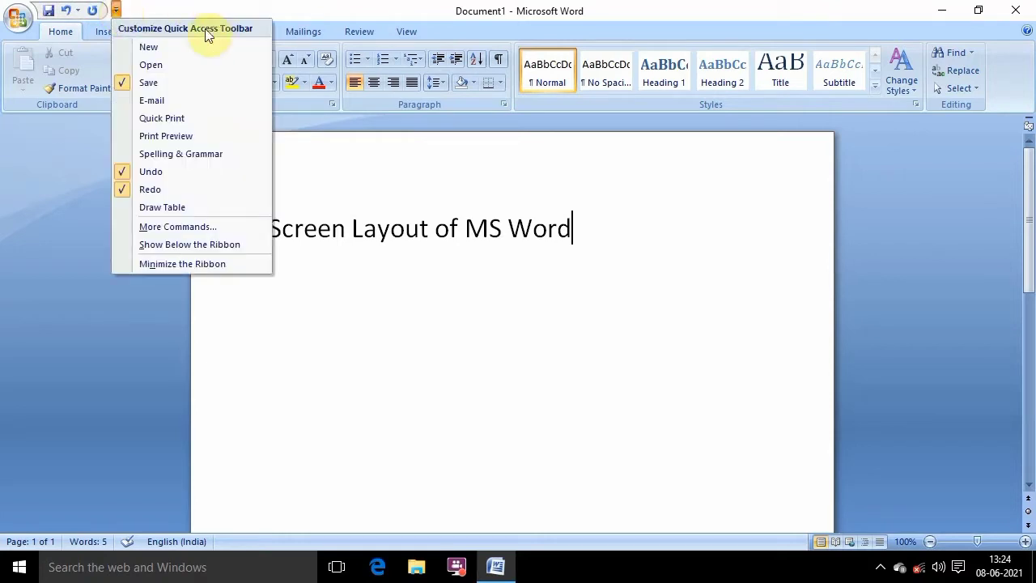
pyautogui.click(143, 46)
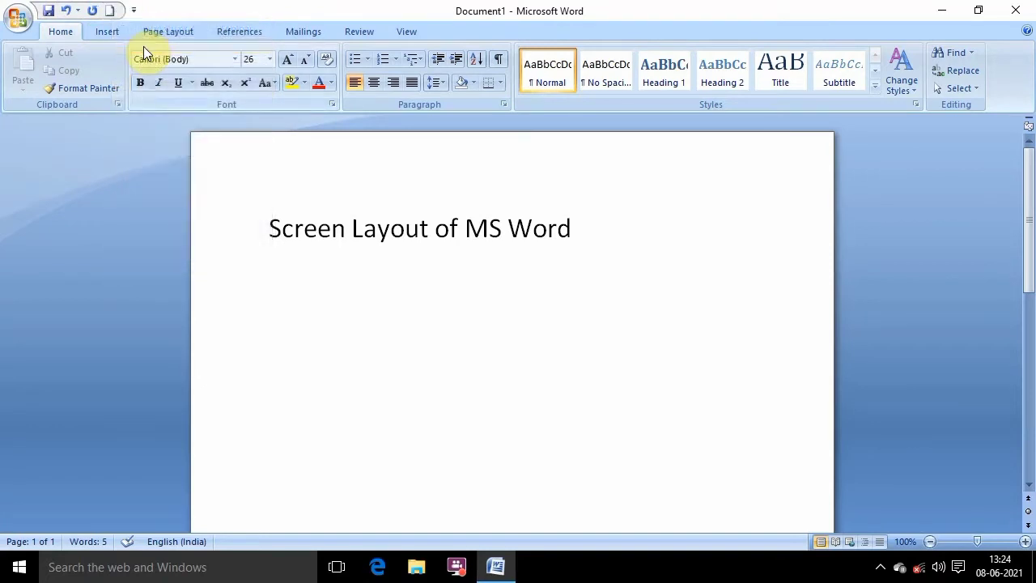
pyautogui.click(134, 10)
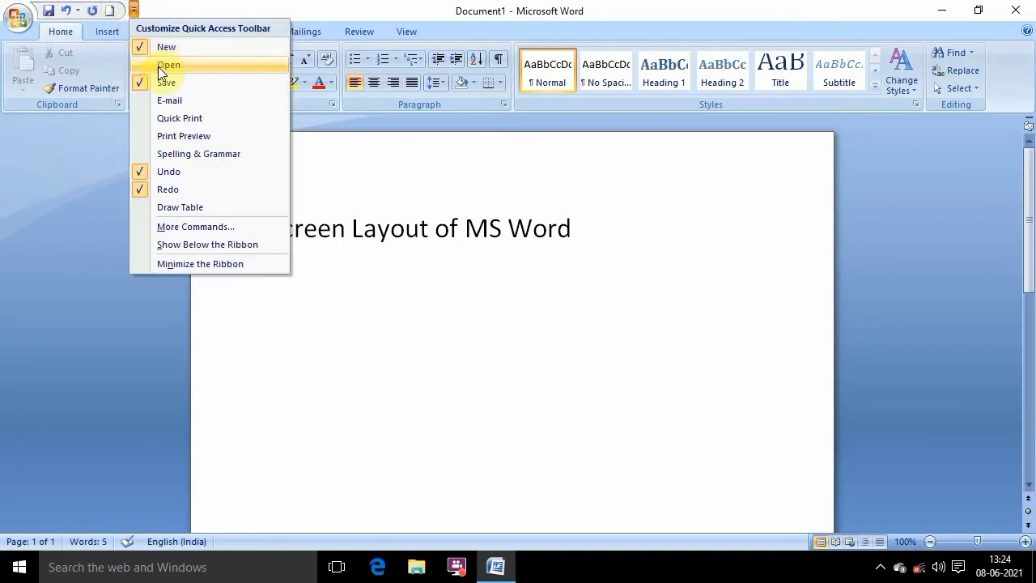
pyautogui.click(162, 65)
pyautogui.click(151, 10)
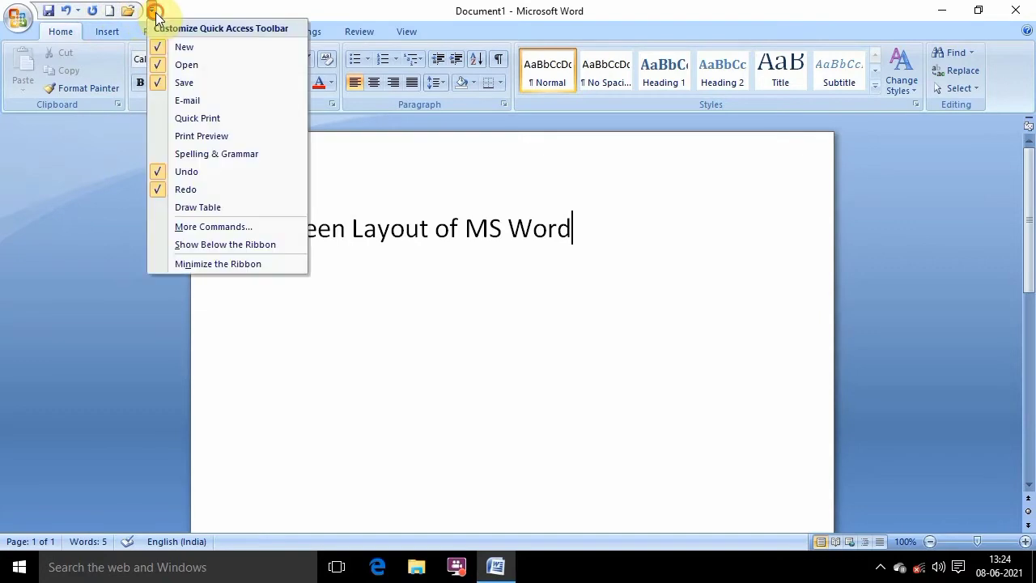
pyautogui.click(186, 99)
# Remove E-mail, Save and Open from the Quick Access Toolbar, keeping New
pyautogui.click(169, 9)
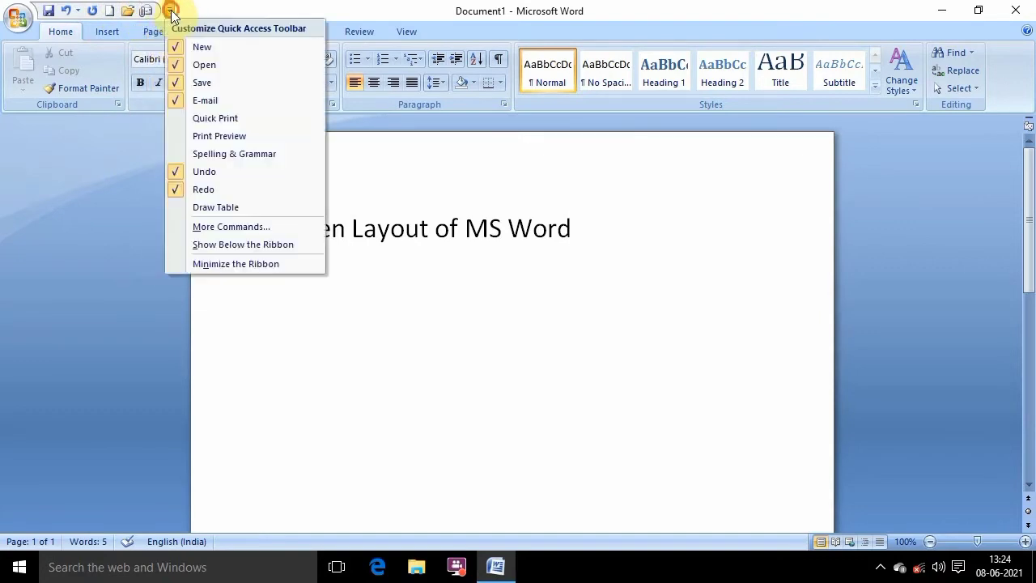
pyautogui.click(176, 97)
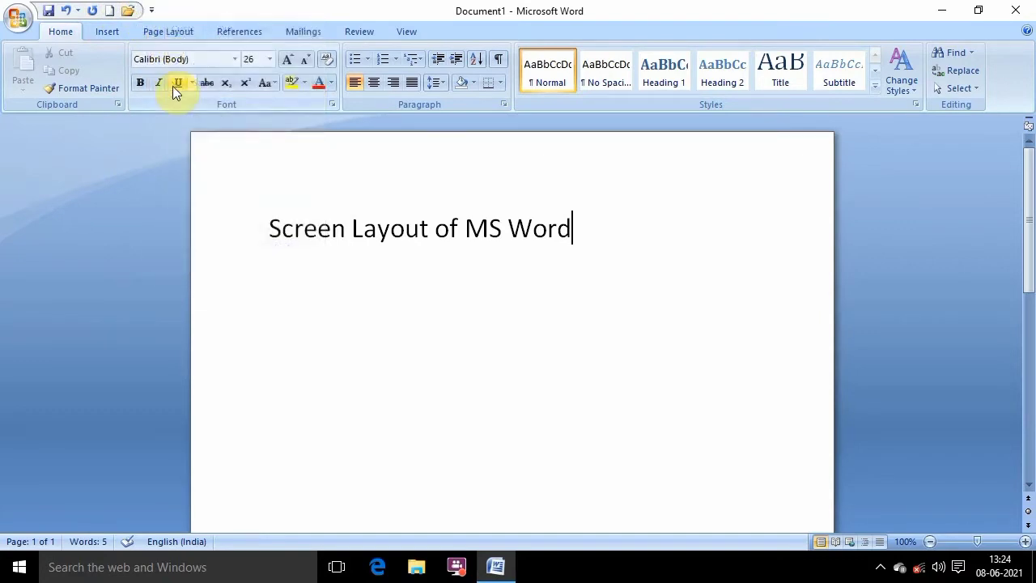
pyautogui.click(151, 10)
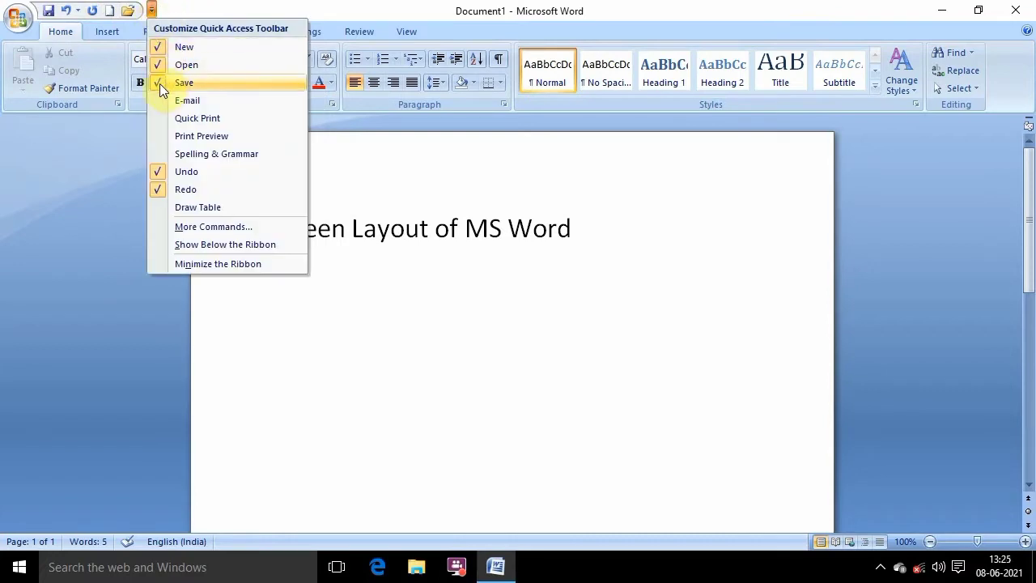
pyautogui.click(157, 82)
pyautogui.click(133, 10)
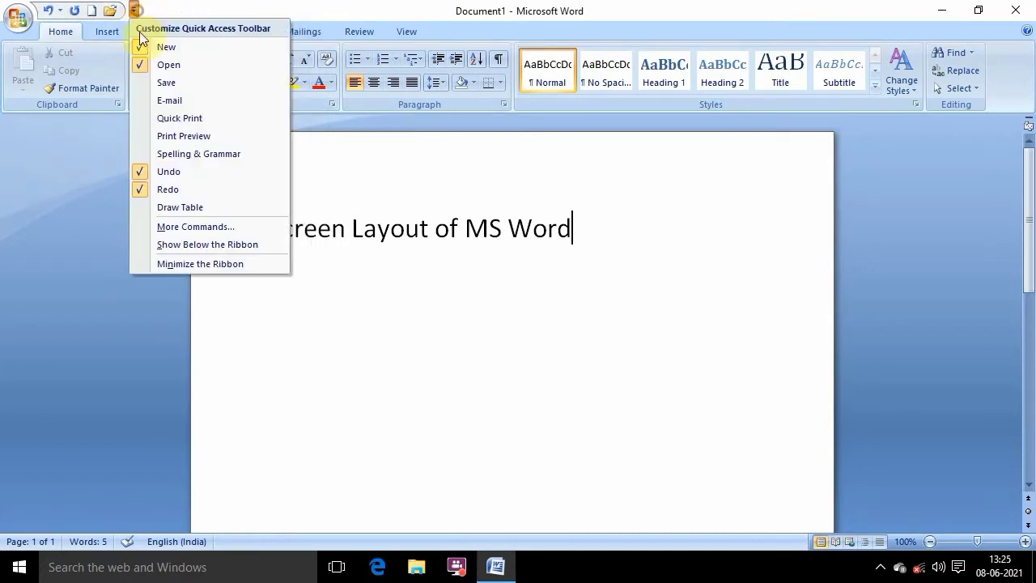
pyautogui.click(146, 65)
pyautogui.click(117, 10)
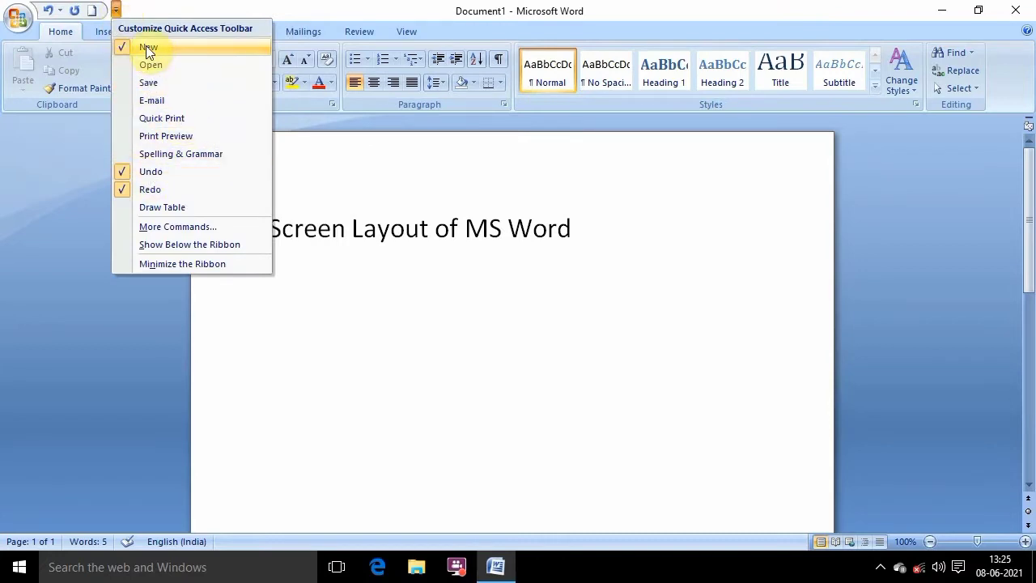
pyautogui.click(129, 47)
pyautogui.click(116, 10)
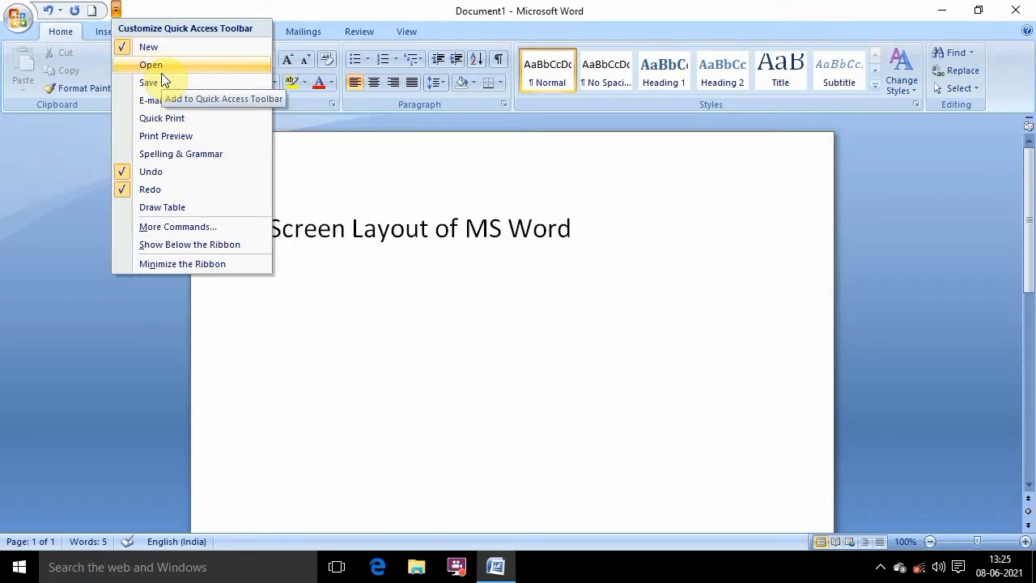
pyautogui.click(146, 7)
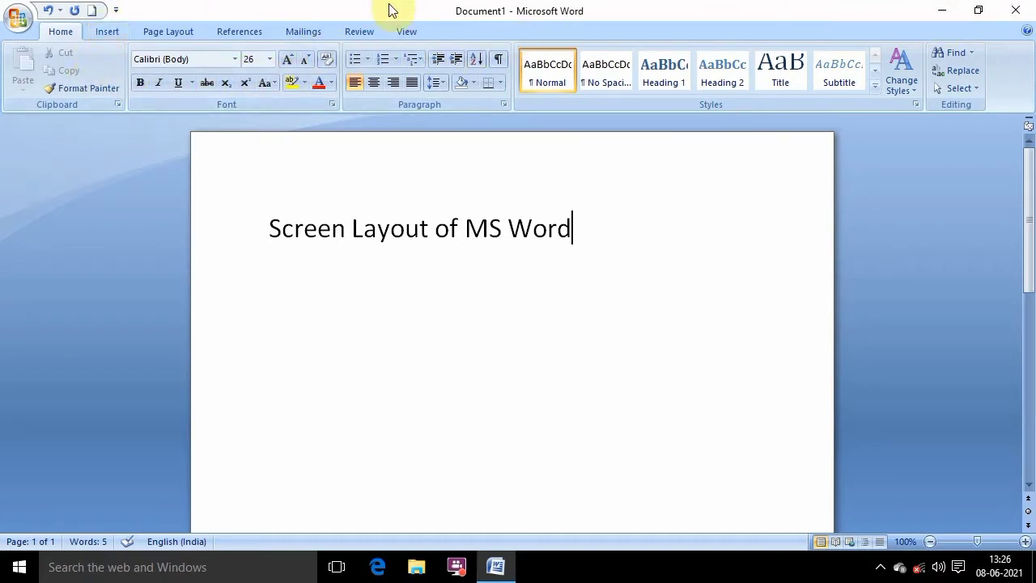
# Step the ribbon through the Insert and Page Layout tabs to References
pyautogui.click(112, 32)
pyautogui.click(152, 31)
pyautogui.click(257, 32)
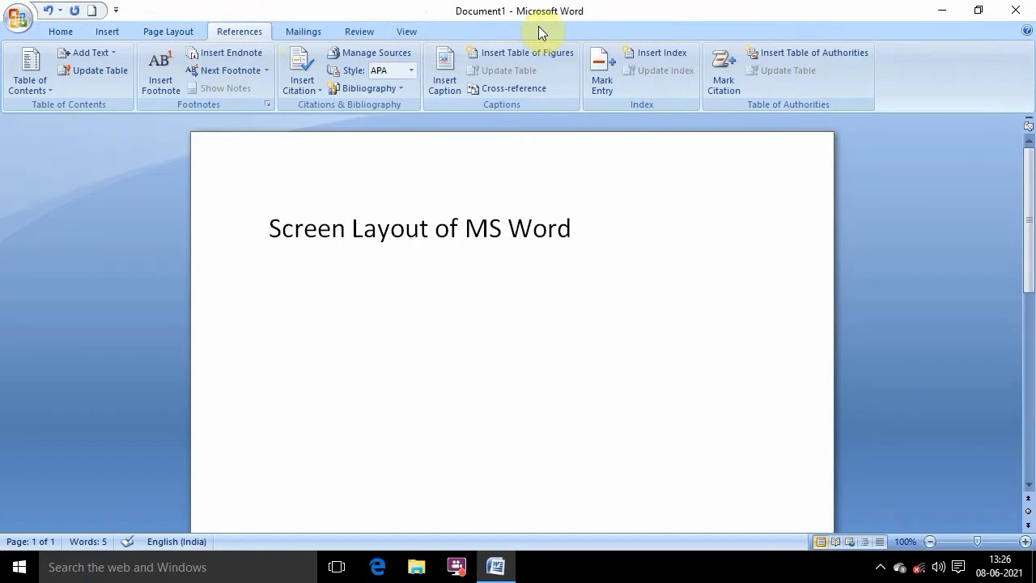
# Switch the ribbon back to the Home tab
pyautogui.click(61, 32)
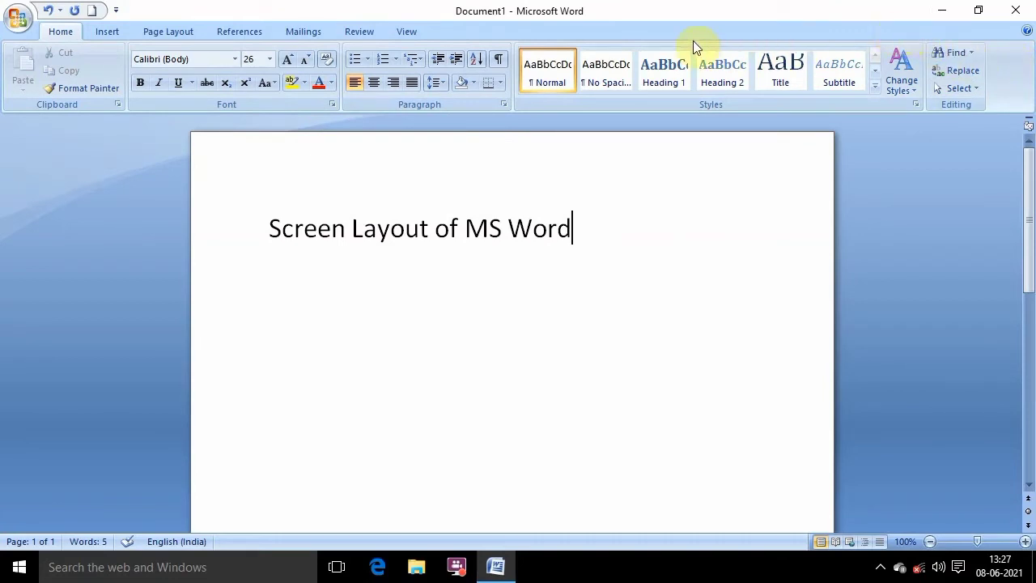
pyautogui.rightClick(791, 29)
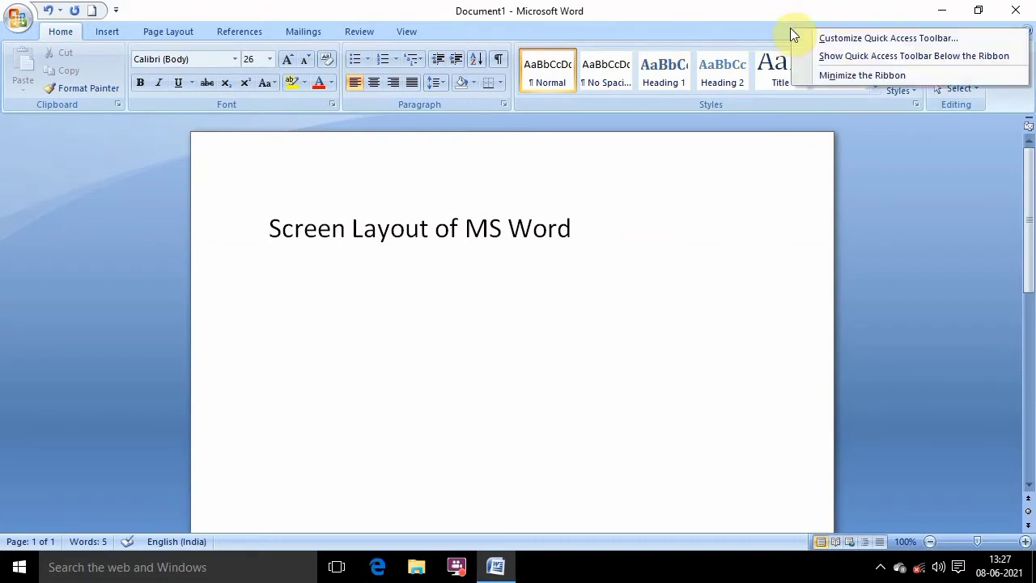
pyautogui.click(850, 74)
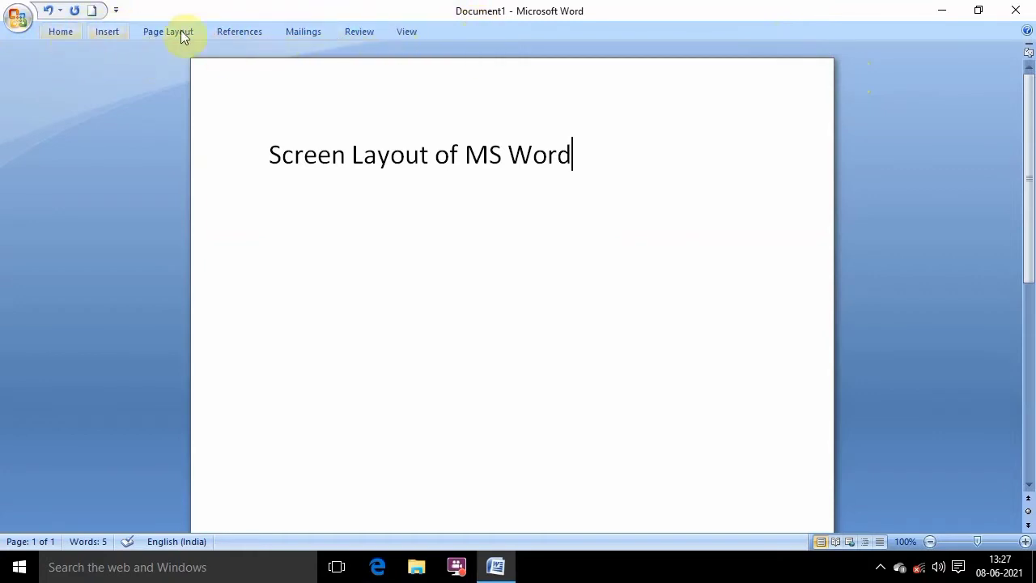
pyautogui.rightClick(866, 26)
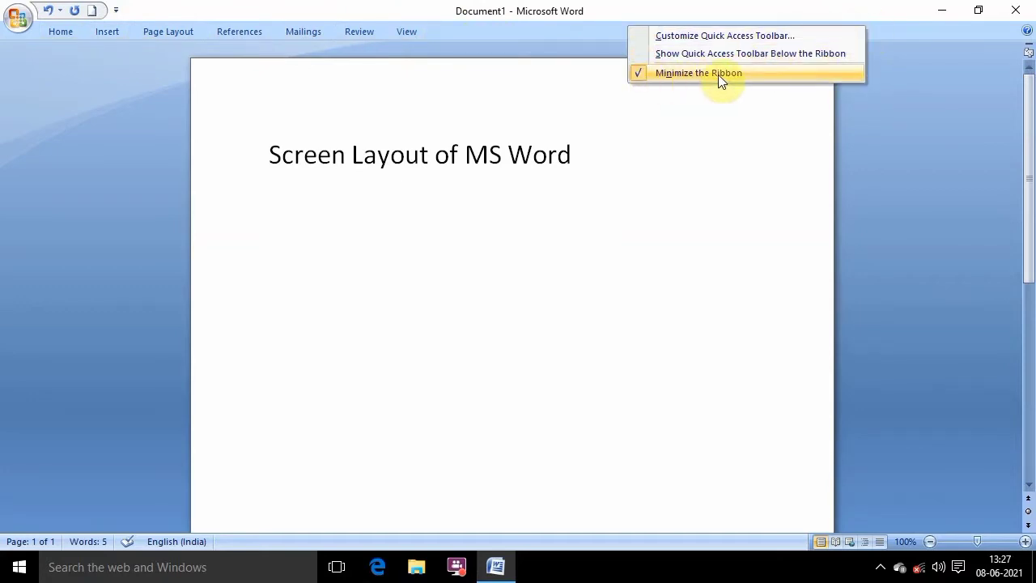
pyautogui.click(639, 75)
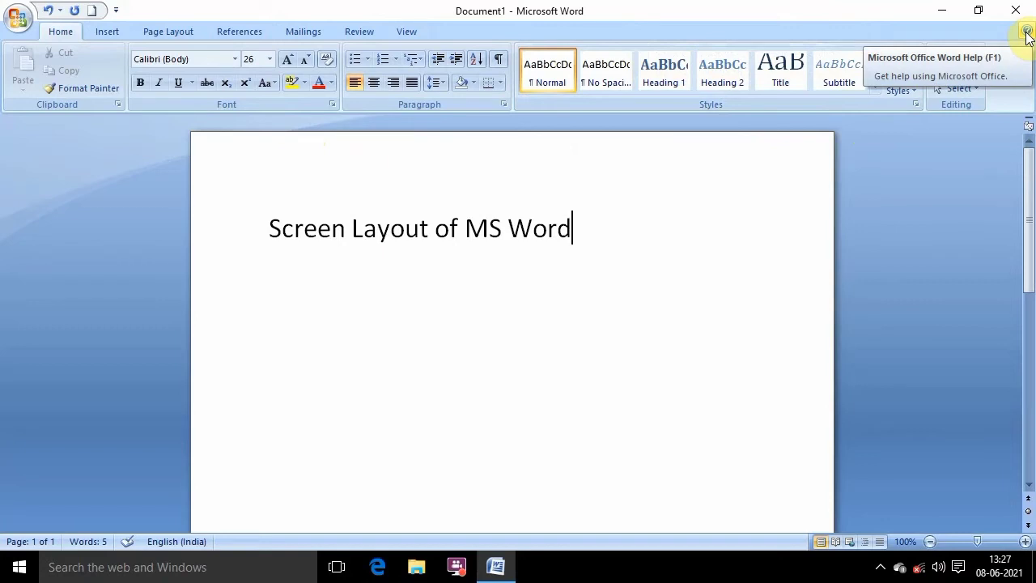
pyautogui.click(1026, 34)
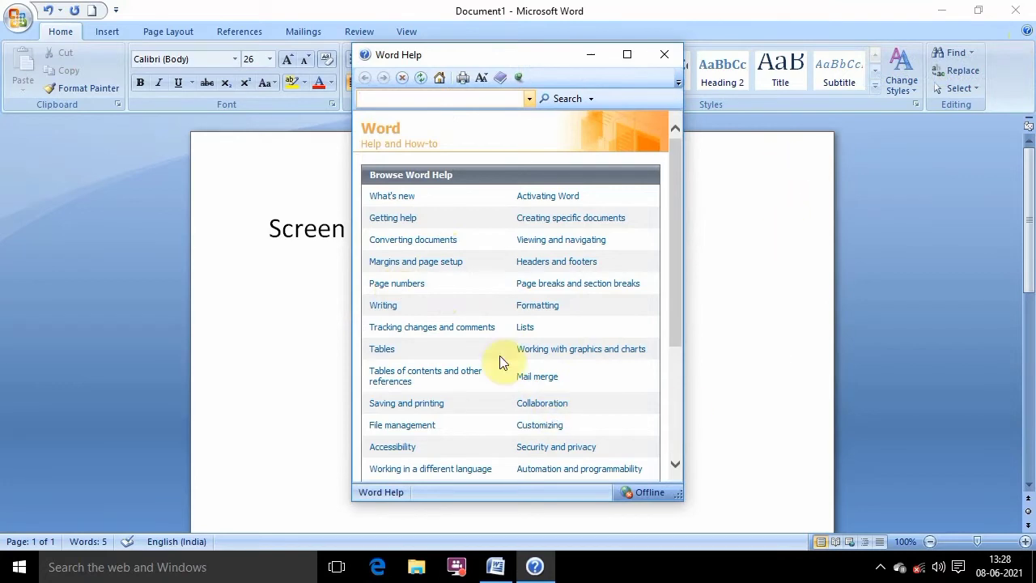
pyautogui.click(731, 332)
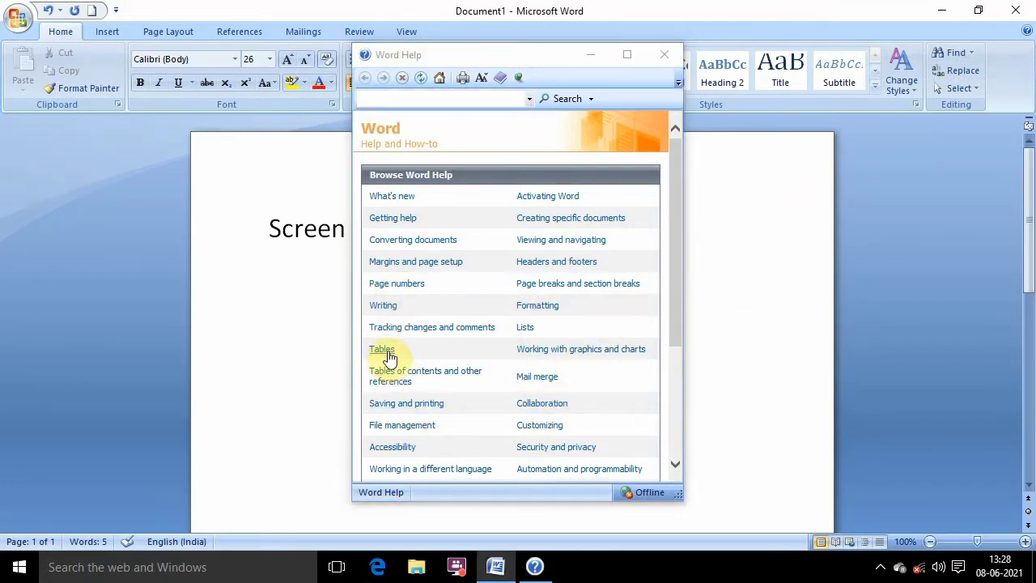
pyautogui.click(672, 59)
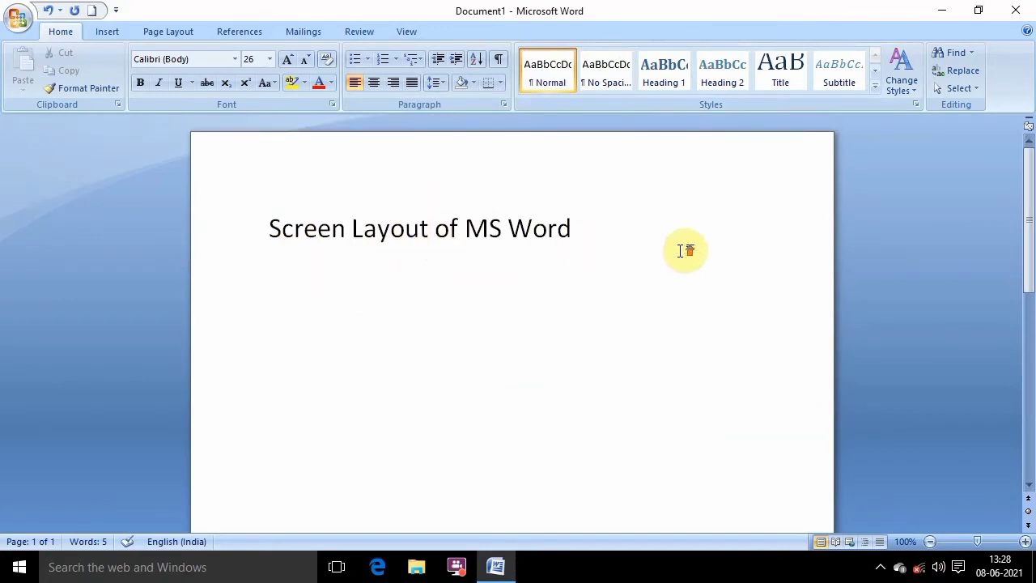
# Delete the 'Screen Layout of MS Word' title and type 'White space/ working area' instead
pyautogui.scroll(-10, 656, 291)
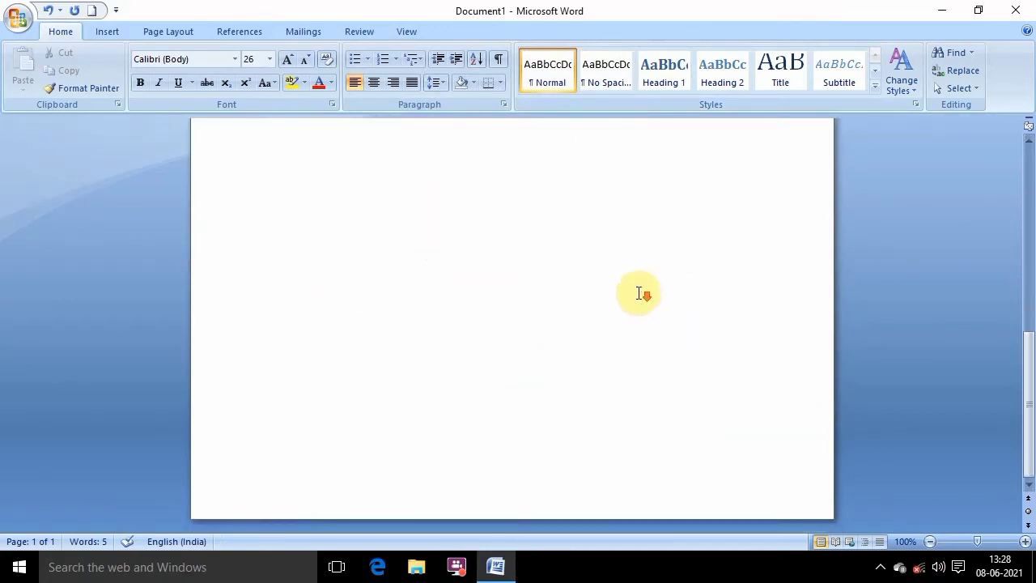
pyautogui.scroll(5, 638, 293)
pyautogui.scroll(5, 663, 294)
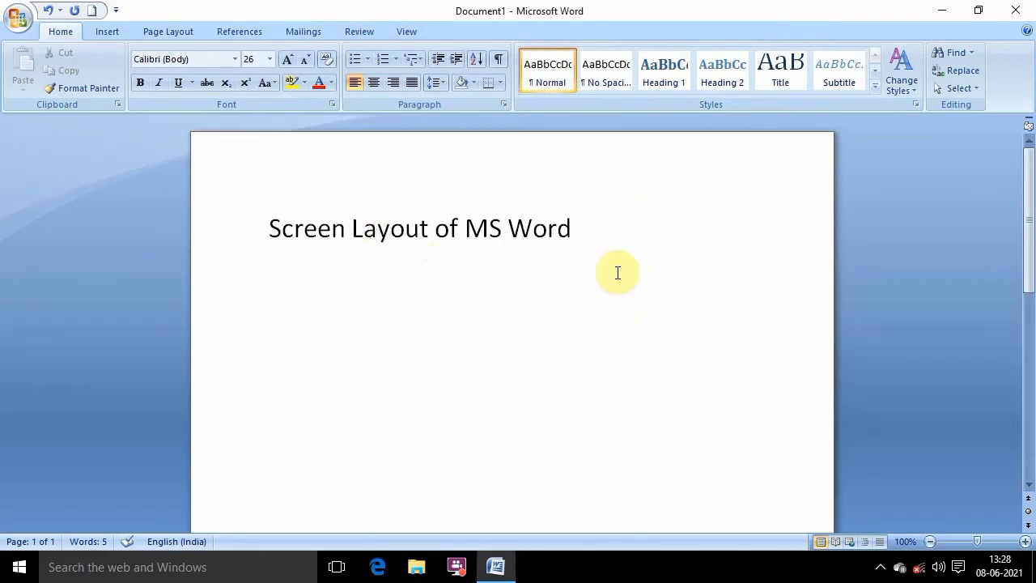
pyautogui.moveTo(612, 226); pyautogui.dragTo(276, 227)
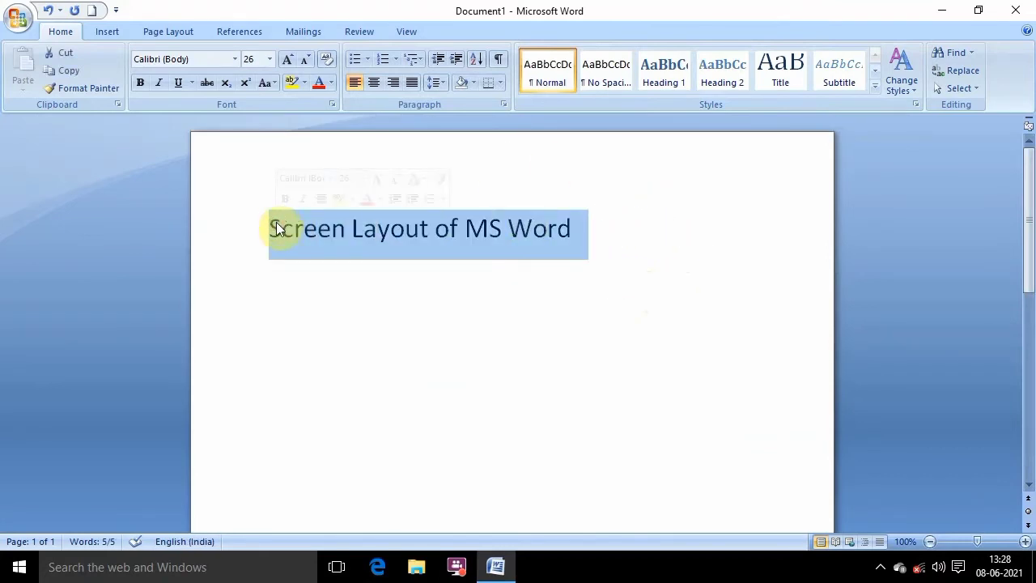
pyautogui.press('Delete')
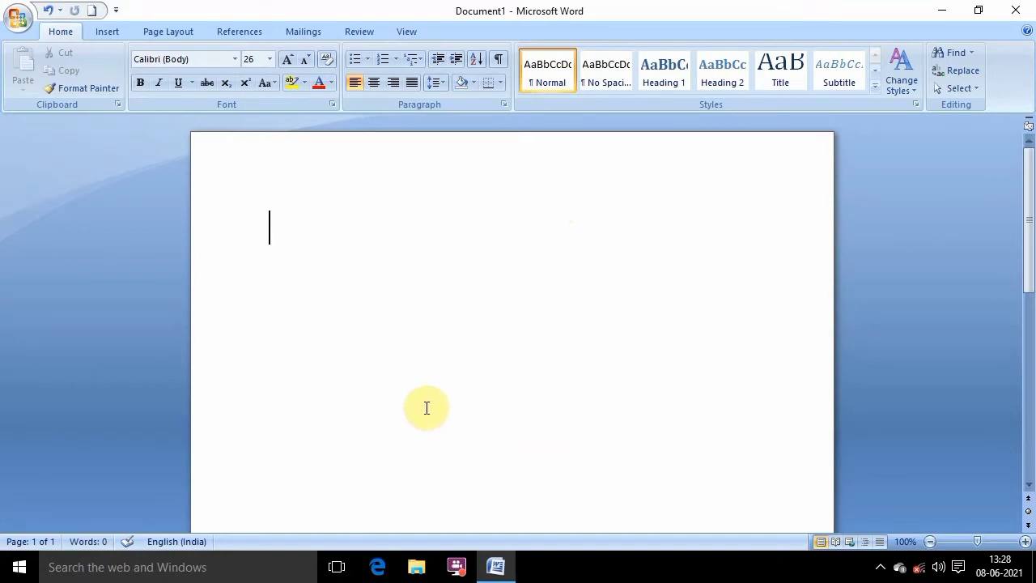
pyautogui.write('Whit')
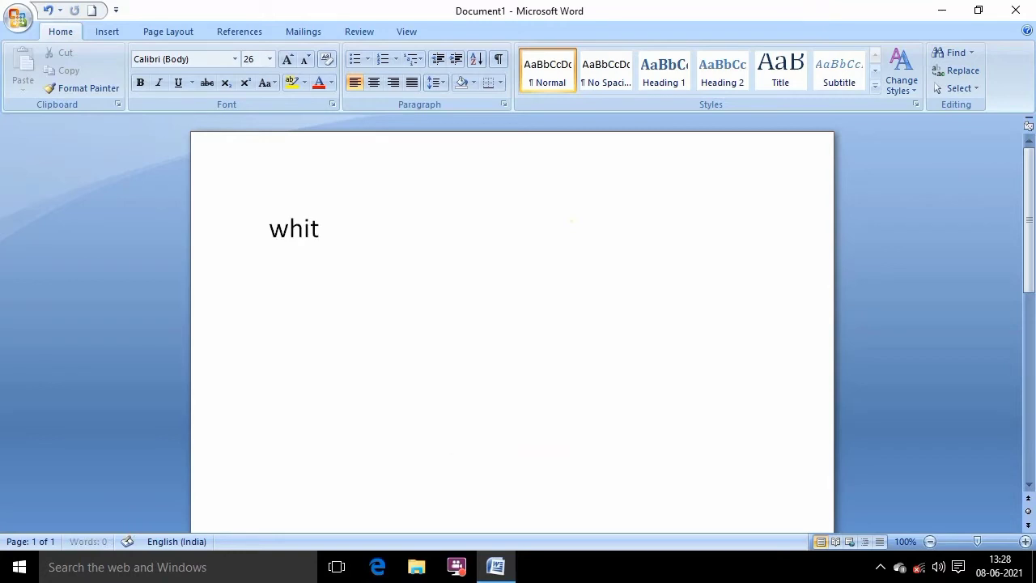
pyautogui.write('e space')
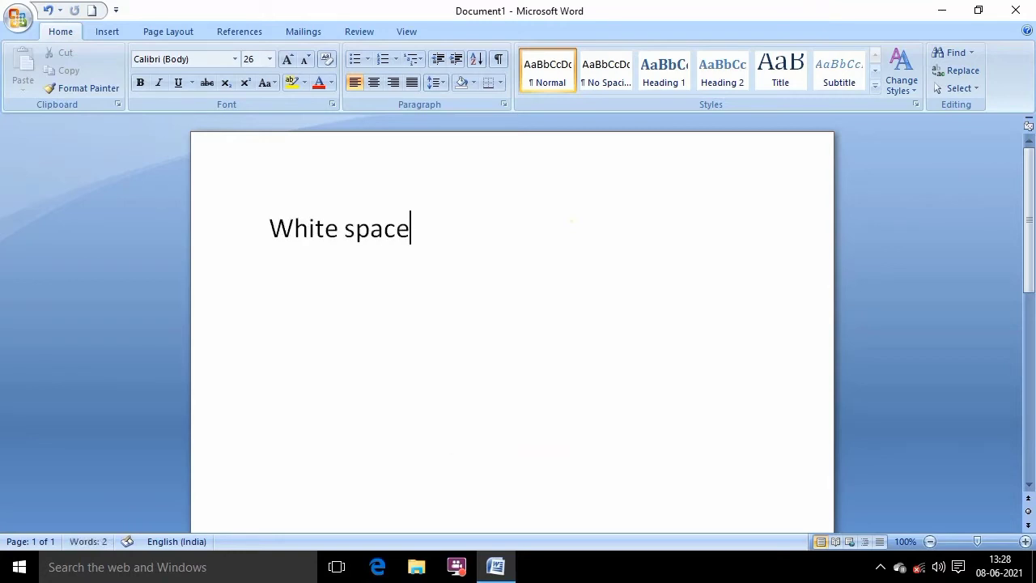
pyautogui.click(424, 241)
pyautogui.write('/')
pyautogui.write(' working area')
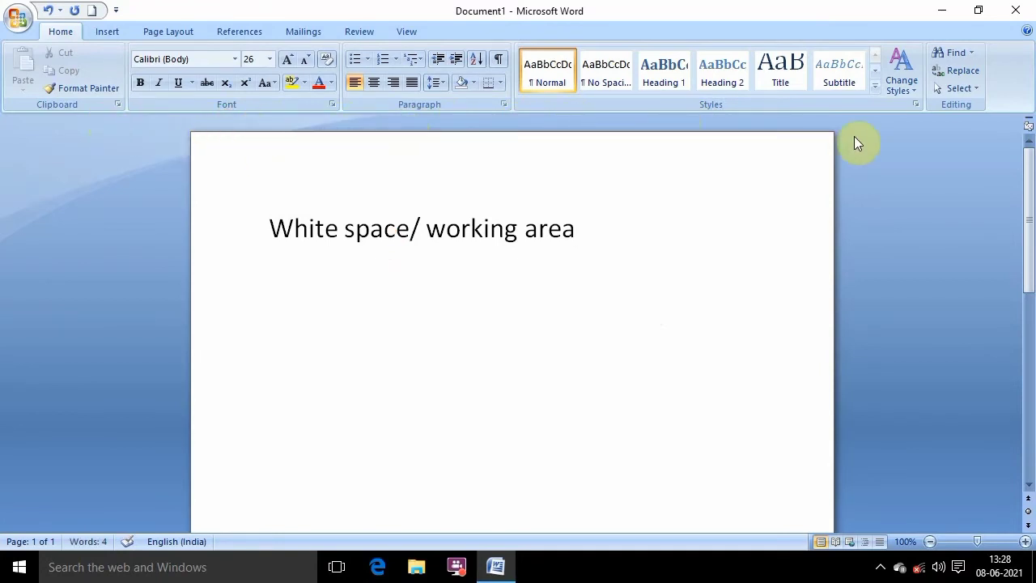
# Show the rulers and move the heading's left indent marker further left
pyautogui.click(1029, 127)
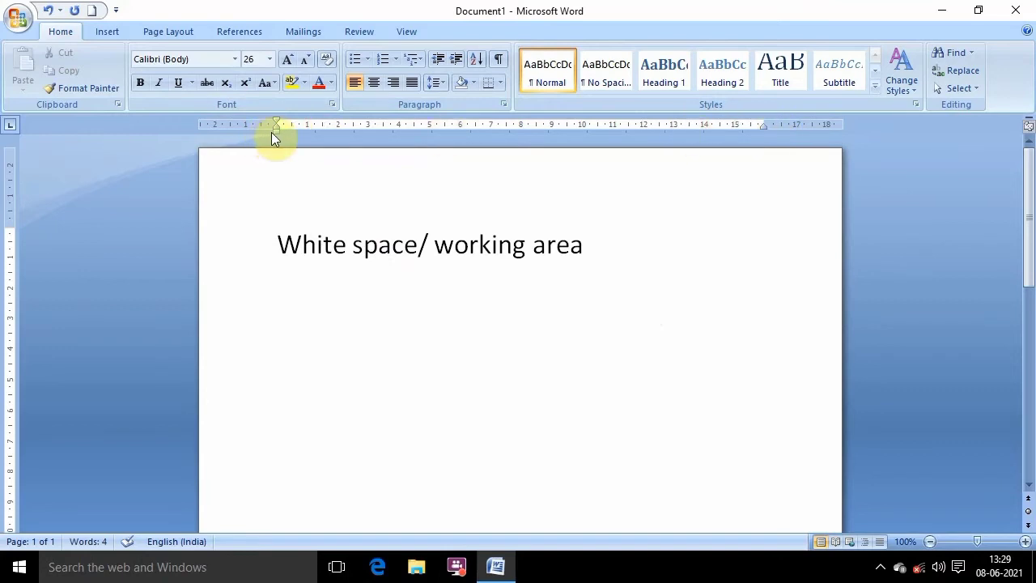
pyautogui.click(278, 243)
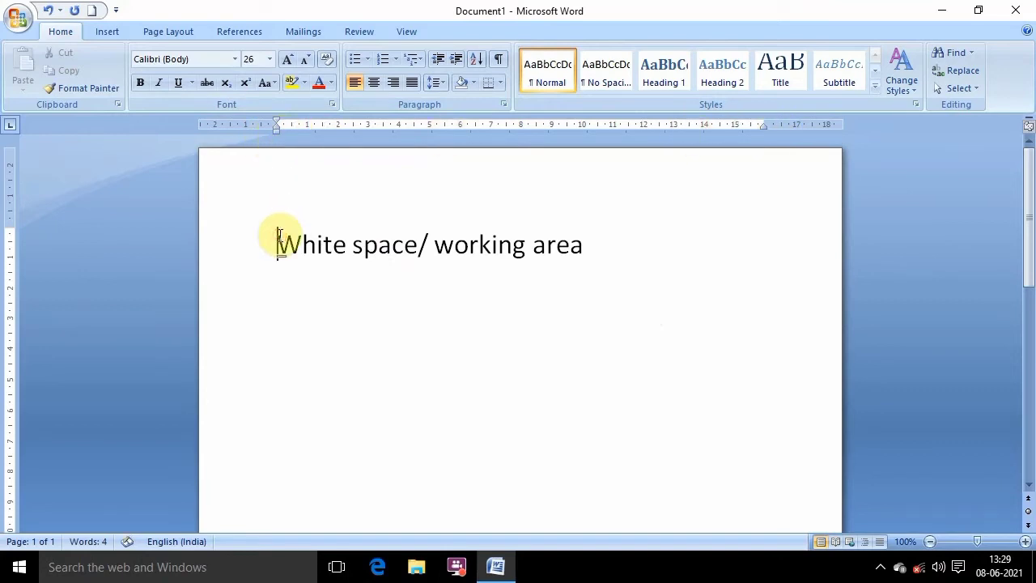
pyautogui.moveTo(277, 242); pyautogui.dragTo(656, 242)
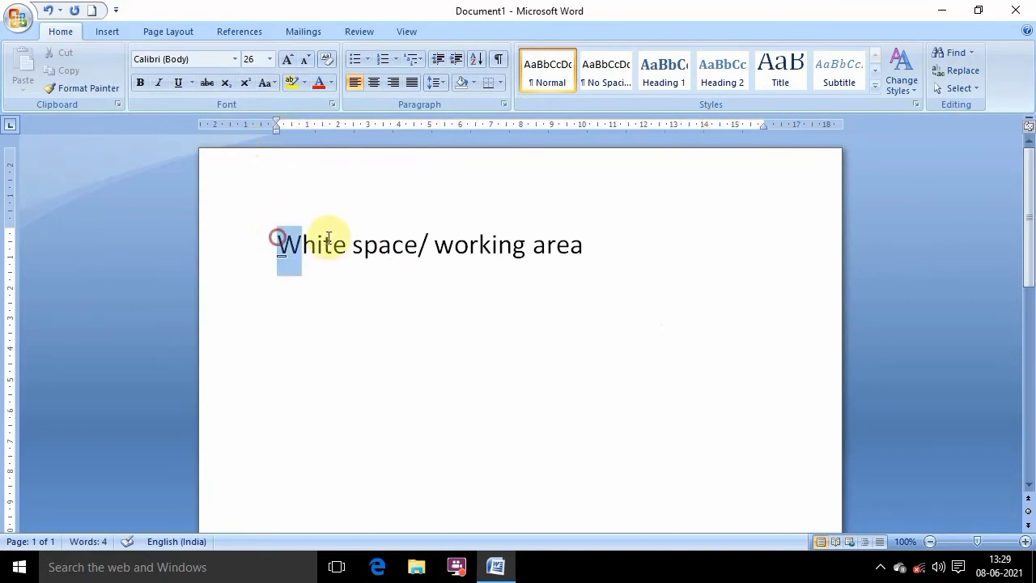
pyautogui.click(766, 173)
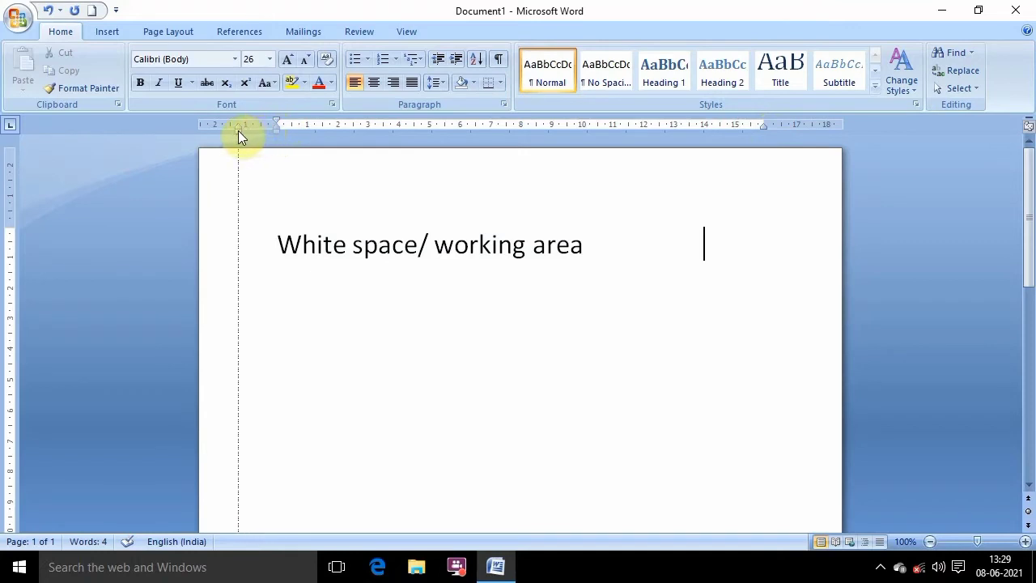
pyautogui.moveTo(238, 131)
pyautogui.mouseDown()
pyautogui.moveTo(246, 121)
pyautogui.moveTo(238, 123)
pyautogui.mouseUp()
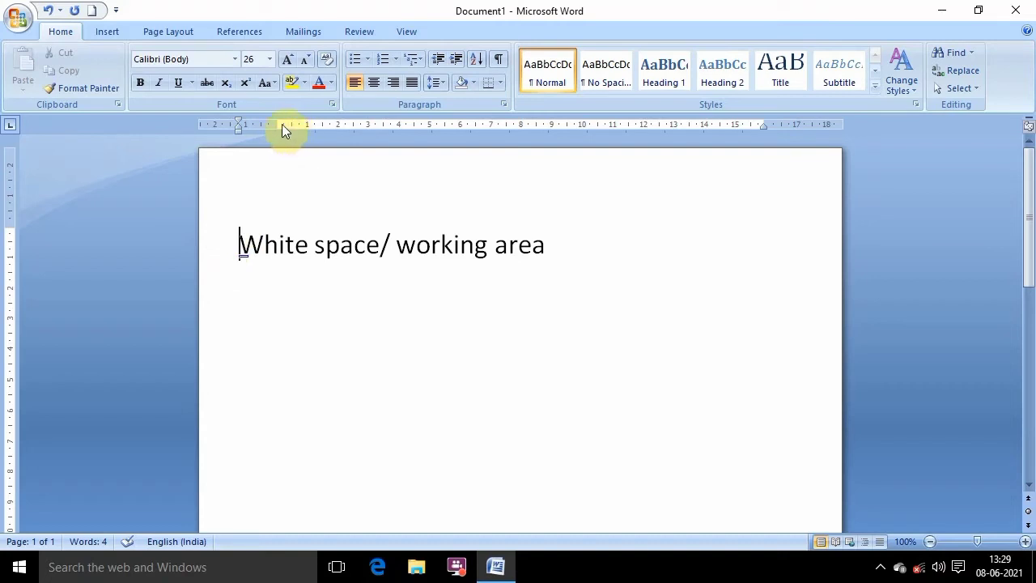
# Drag the heading's right indent marker further right on the ruler
pyautogui.moveTo(239, 244); pyautogui.dragTo(515, 242)
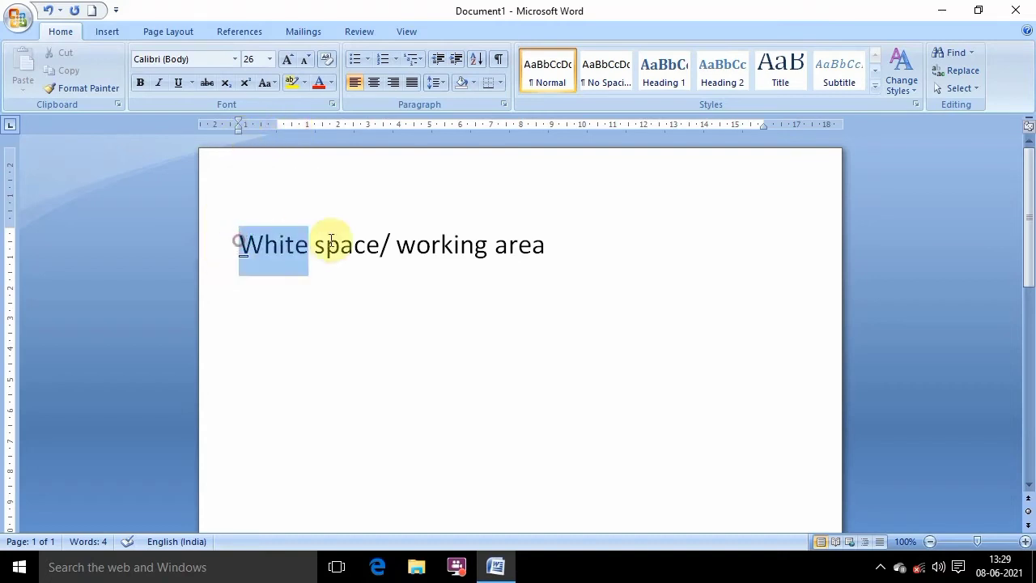
pyautogui.click(522, 247)
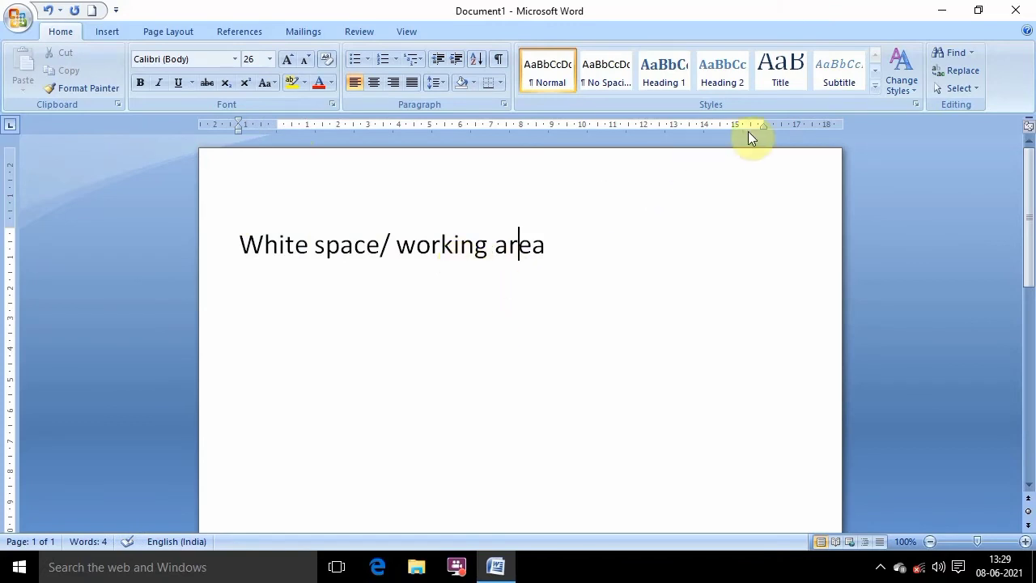
pyautogui.moveTo(764, 127); pyautogui.dragTo(804, 127)
pyautogui.scroll(-1, 89, 265)
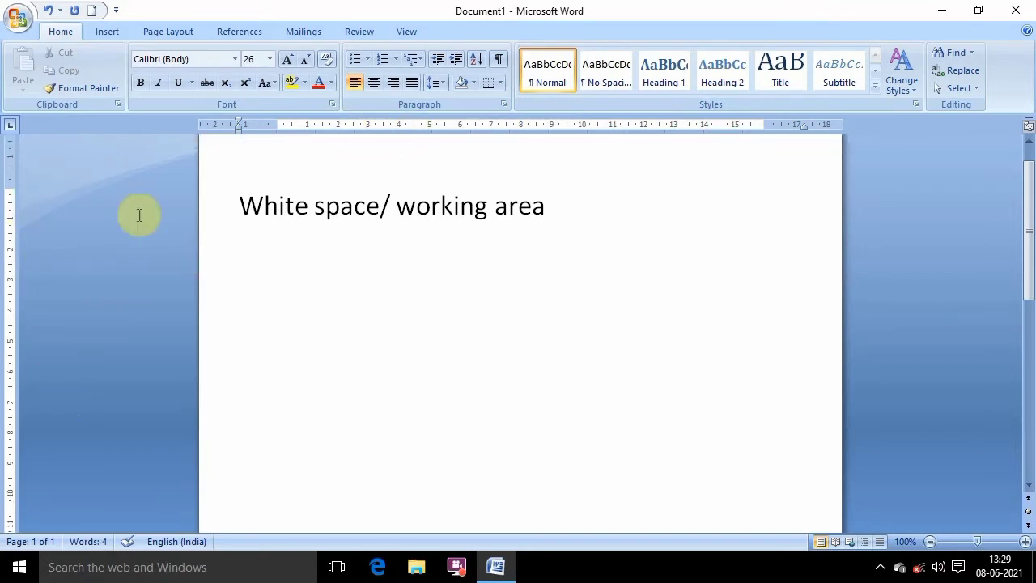
pyautogui.scroll(-1, 81, 307)
pyautogui.scroll(-1, 76, 346)
pyautogui.scroll(3, 76, 347)
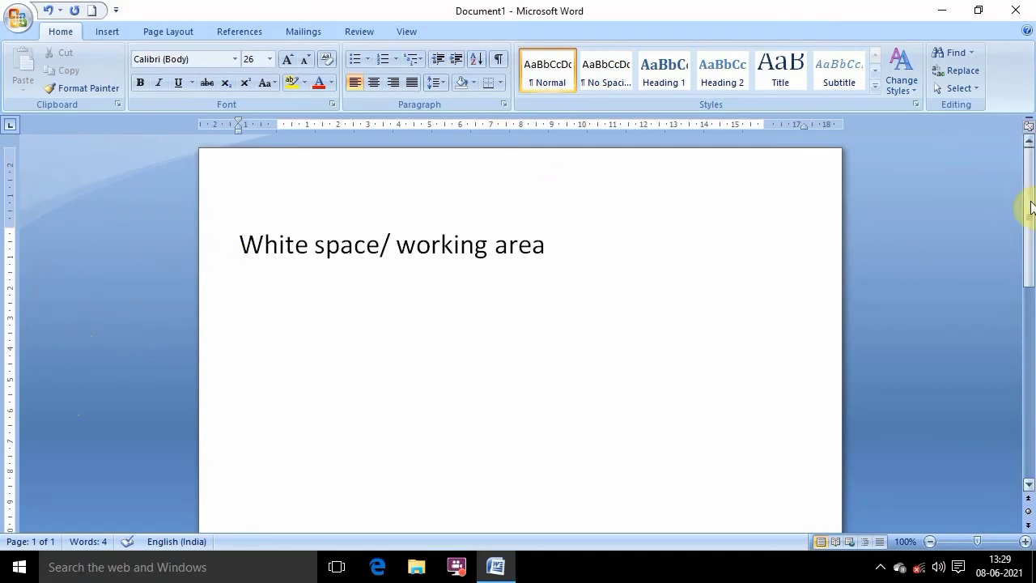
pyautogui.moveTo(1030, 186)
pyautogui.mouseDown()
pyautogui.moveTo(1032, 324)
pyautogui.moveTo(1013, 180)
pyautogui.moveTo(1031, 231)
pyautogui.moveTo(1031, 297)
pyautogui.moveTo(1032, 158)
pyautogui.mouseUp()
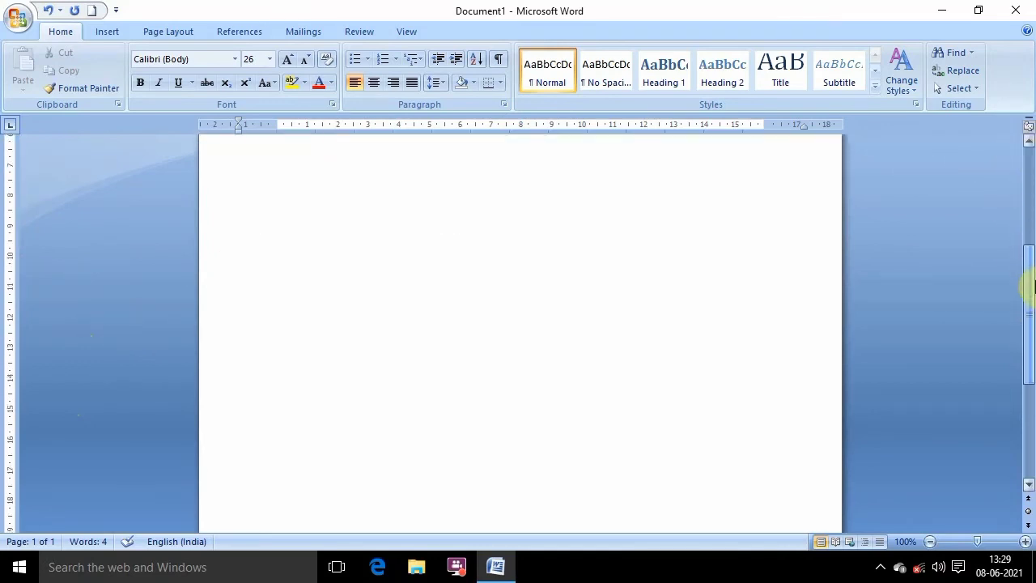
pyautogui.moveTo(1030, 209)
pyautogui.mouseDown()
pyautogui.moveTo(1029, 359)
pyautogui.moveTo(1027, 178)
pyautogui.mouseUp()
pyautogui.doubleClick(807, 257)
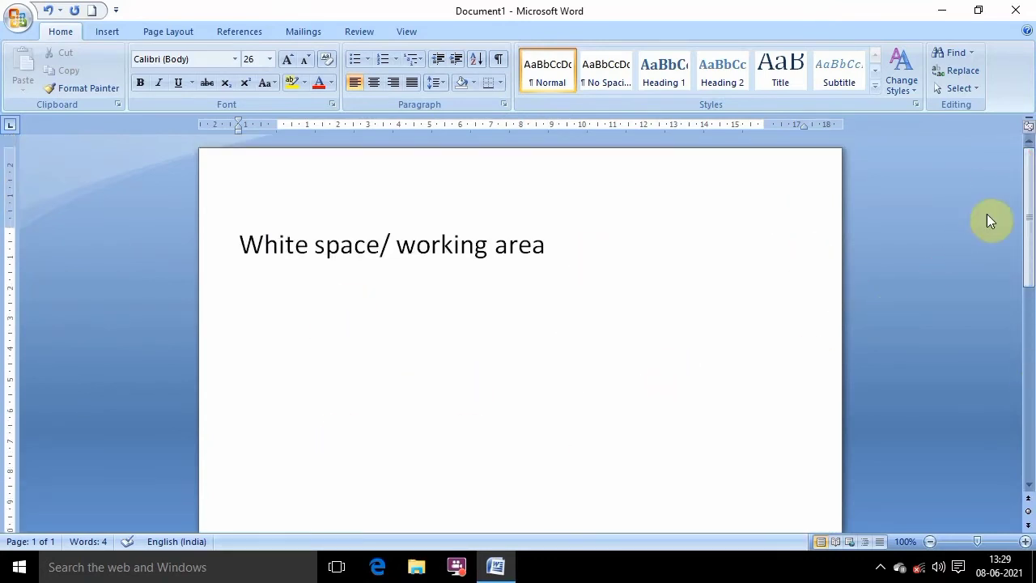
pyautogui.moveTo(1030, 198)
pyautogui.mouseDown()
pyautogui.moveTo(1032, 267)
pyautogui.moveTo(1029, 150)
pyautogui.mouseUp()
pyautogui.press('Tab')
pyautogui.press('Tab')
pyautogui.press('Tab')
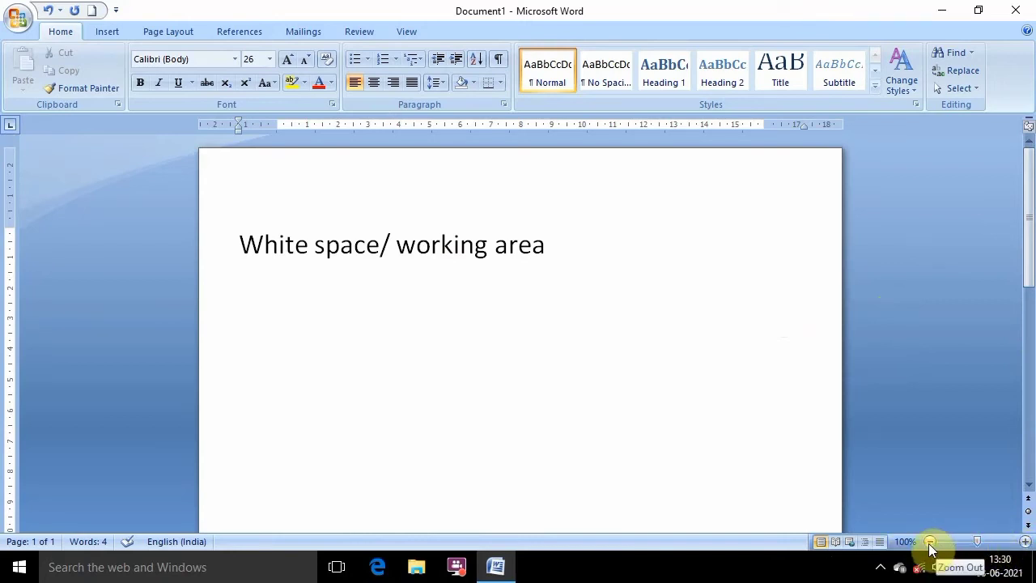
pyautogui.click(1025, 541)
pyautogui.click(1026, 541)
pyautogui.click(1025, 541)
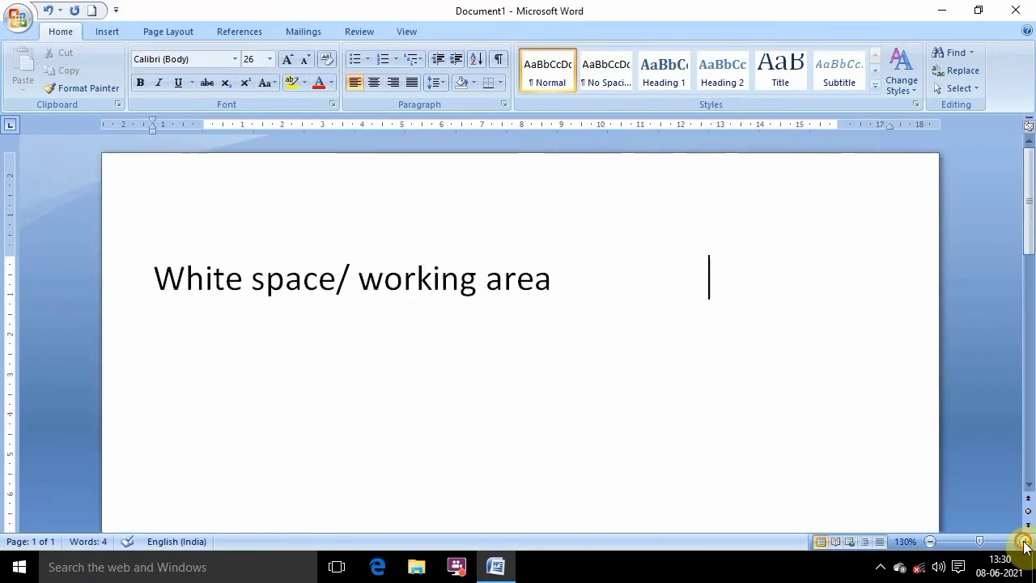
pyautogui.click(1025, 541)
pyautogui.click(1026, 542)
pyautogui.click(1025, 541)
pyautogui.click(1026, 541)
pyautogui.click(1026, 542)
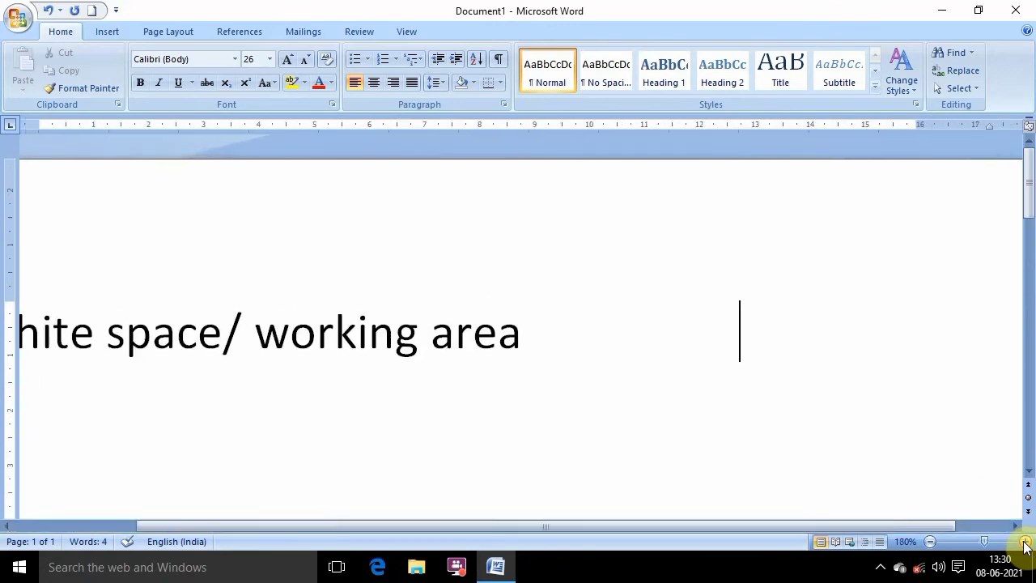
pyautogui.click(1025, 542)
pyautogui.click(1026, 541)
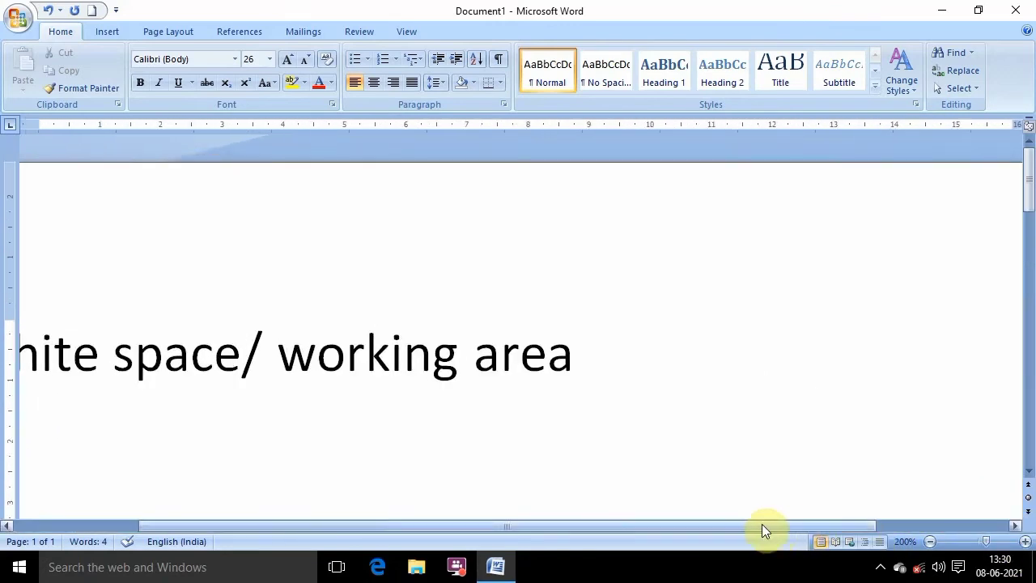
pyautogui.moveTo(761, 525)
pyautogui.mouseDown()
pyautogui.moveTo(619, 526)
pyautogui.moveTo(850, 526)
pyautogui.moveTo(637, 523)
pyautogui.mouseUp()
pyautogui.moveTo(1029, 166)
pyautogui.mouseDown()
pyautogui.moveTo(1029, 325)
pyautogui.moveTo(1029, 174)
pyautogui.mouseUp()
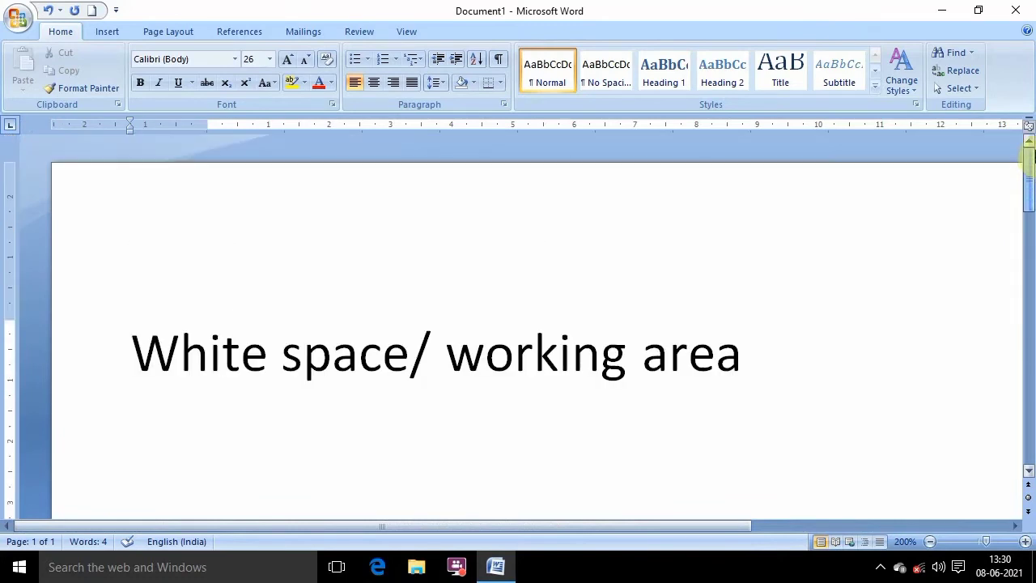
pyautogui.moveTo(600, 523); pyautogui.dragTo(857, 523)
pyautogui.moveTo(935, 525); pyautogui.dragTo(594, 528)
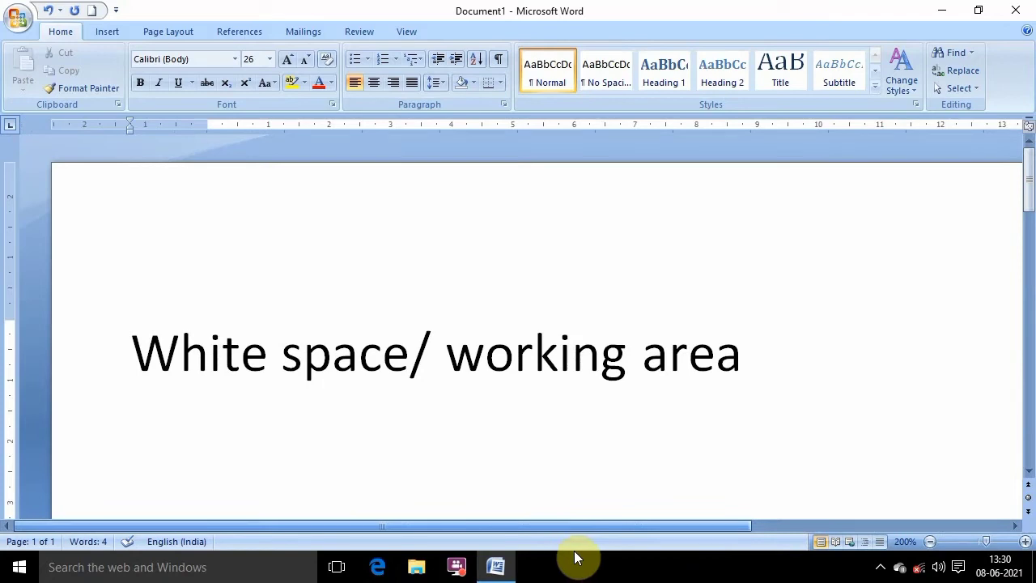
pyautogui.moveTo(577, 557)
pyautogui.mouseDown()
pyautogui.moveTo(782, 526)
pyautogui.moveTo(746, 508)
pyautogui.moveTo(537, 518)
pyautogui.mouseUp()
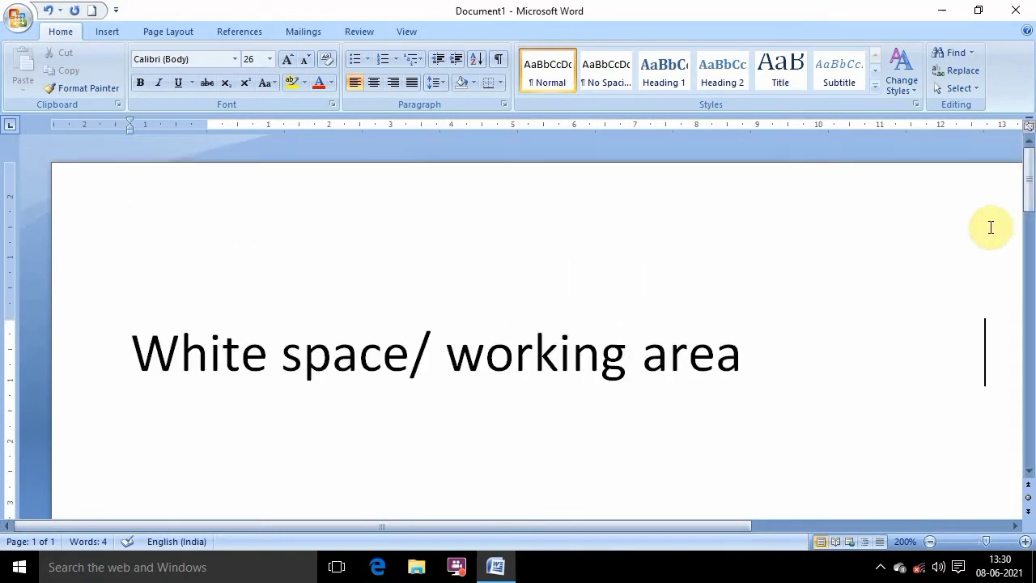
pyautogui.moveTo(685, 526); pyautogui.dragTo(753, 526)
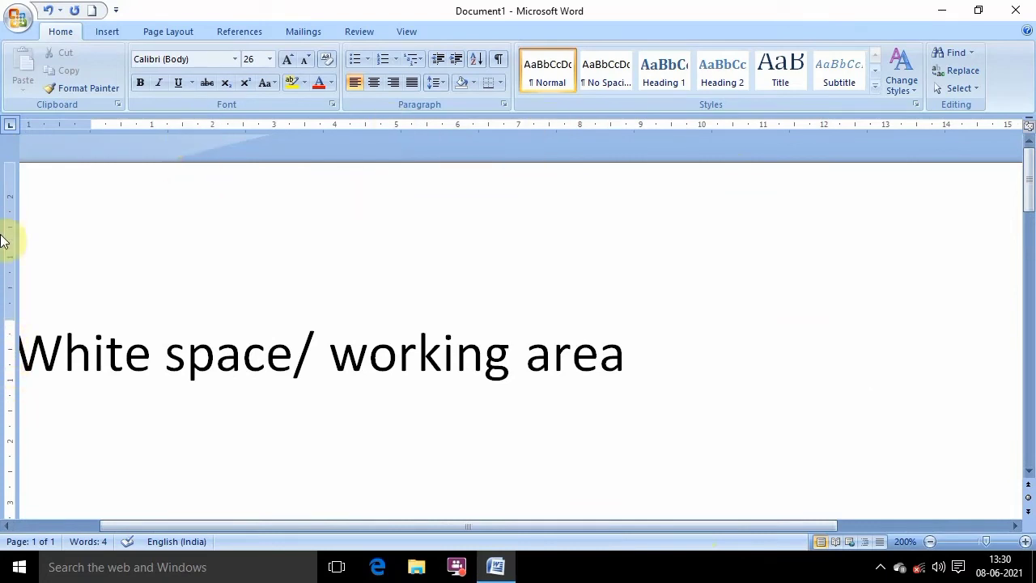
pyautogui.doubleClick(930, 541)
pyautogui.click(930, 542)
pyautogui.doubleClick(930, 541)
pyautogui.doubleClick(930, 541)
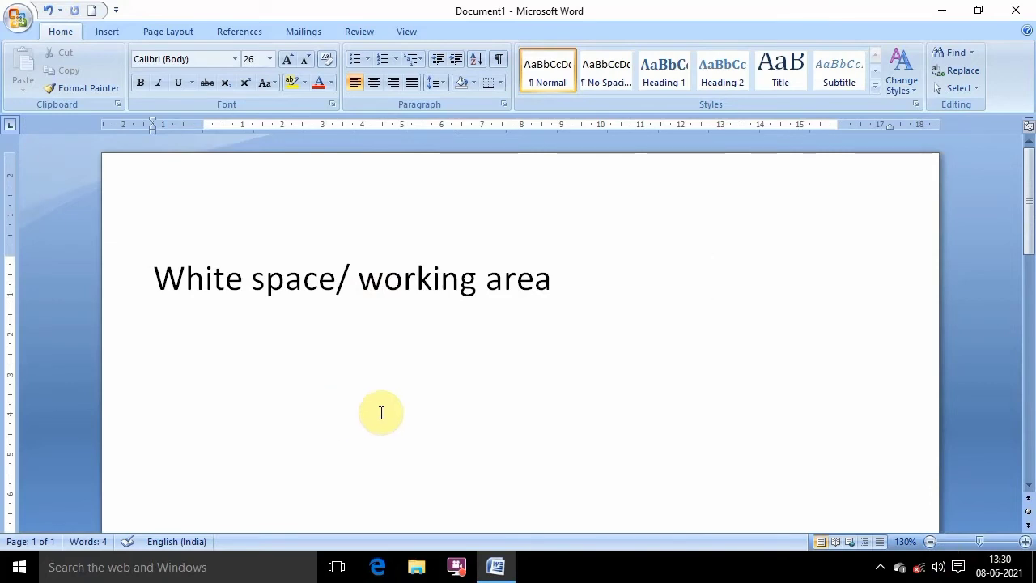
pyautogui.click(975, 542)
pyautogui.moveTo(975, 541); pyautogui.dragTo(937, 542)
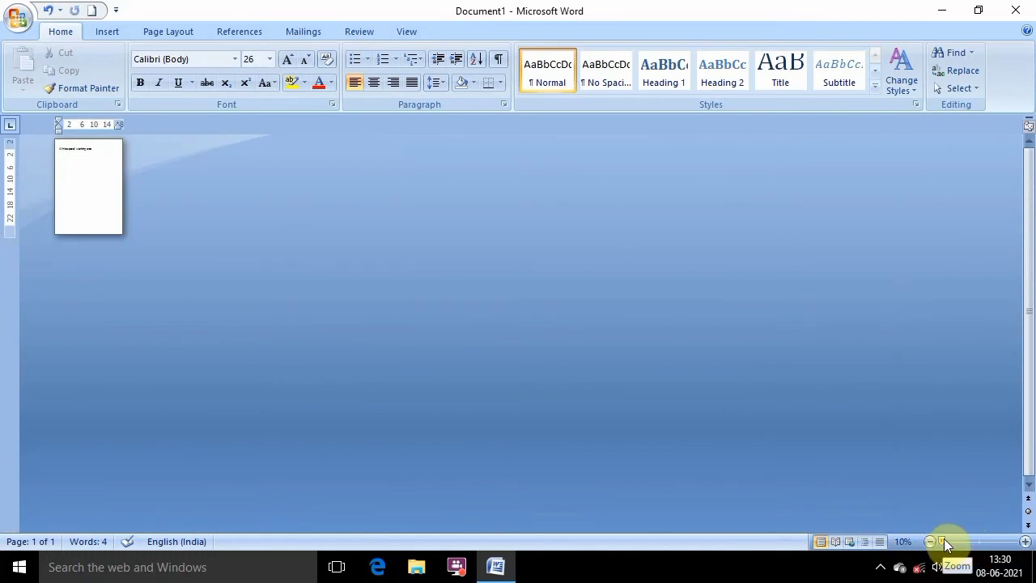
pyautogui.moveTo(942, 541); pyautogui.dragTo(1015, 542)
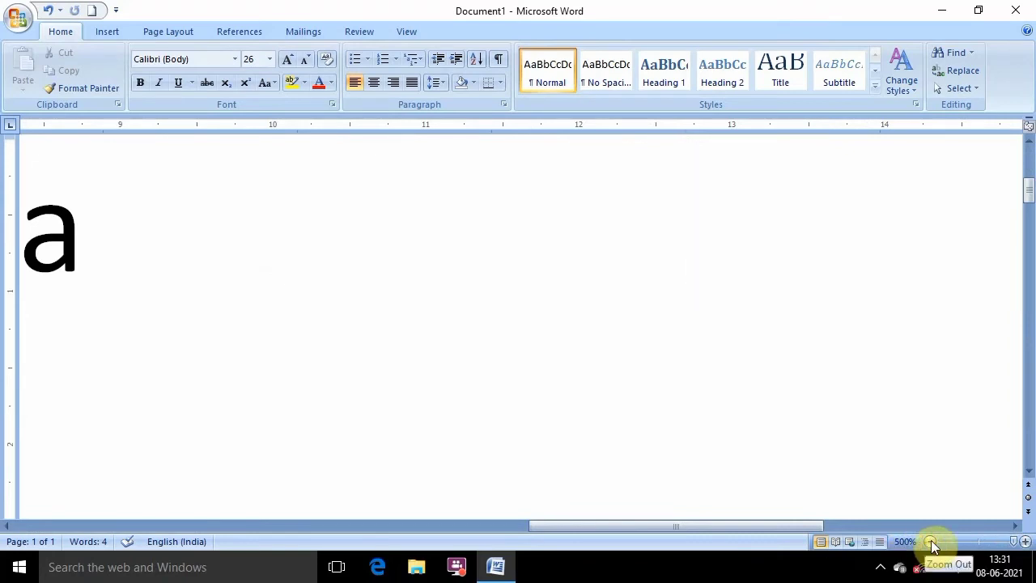
pyautogui.moveTo(1015, 542); pyautogui.dragTo(980, 541)
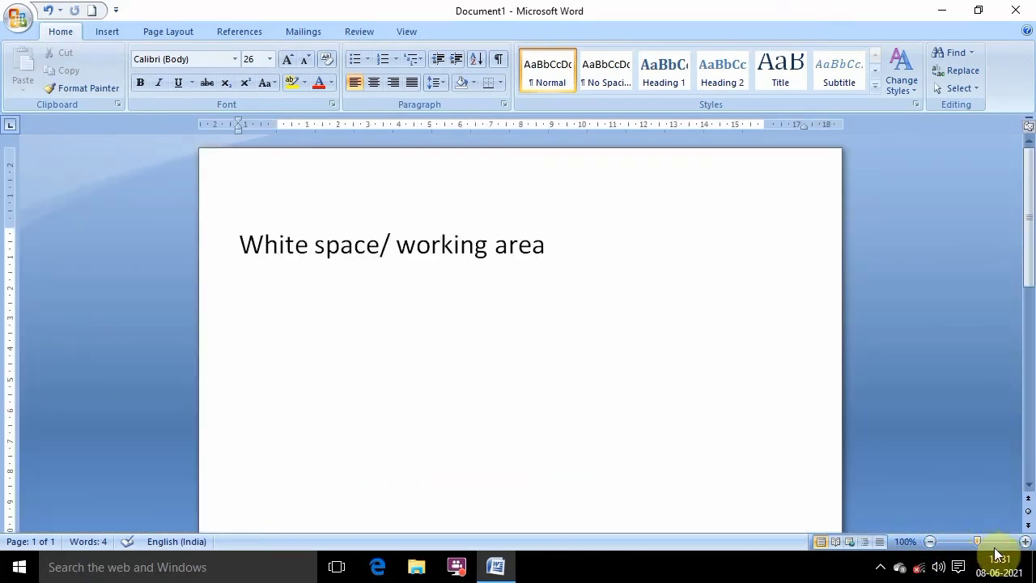
pyautogui.click(835, 542)
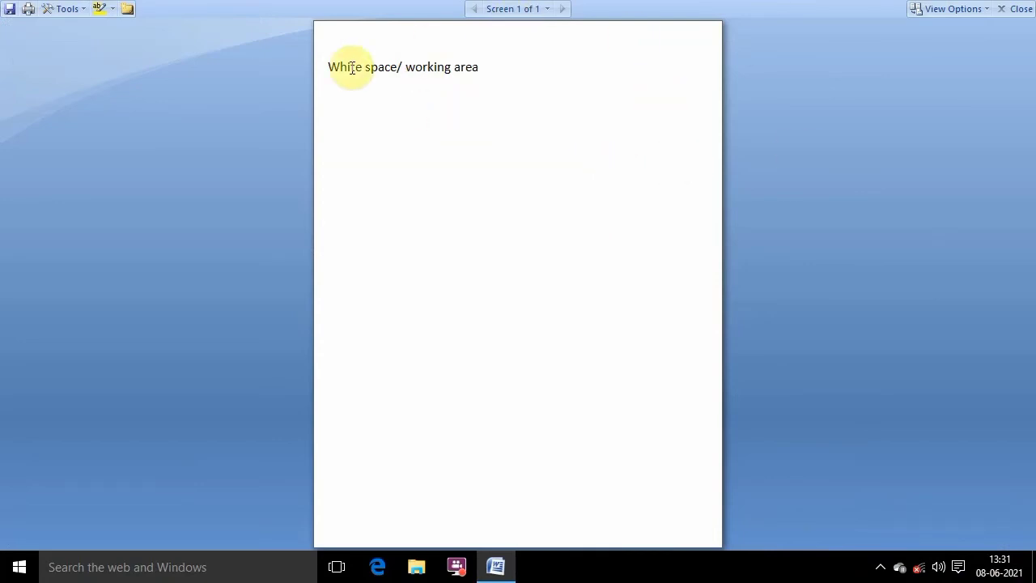
pyautogui.click(492, 280)
pyautogui.moveTo(350, 65); pyautogui.dragTo(405, 67)
pyautogui.click(512, 63)
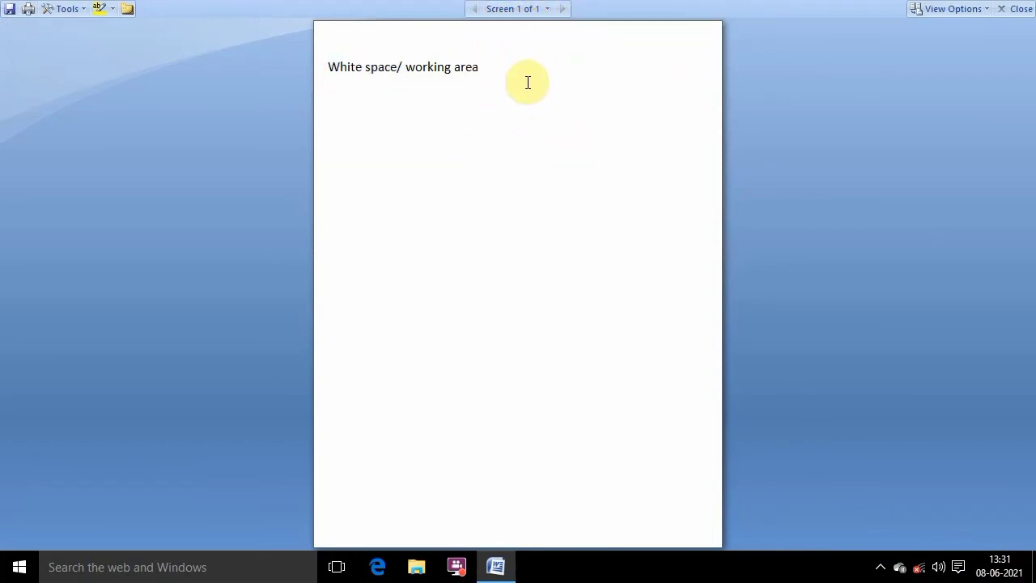
pyautogui.click(1018, 10)
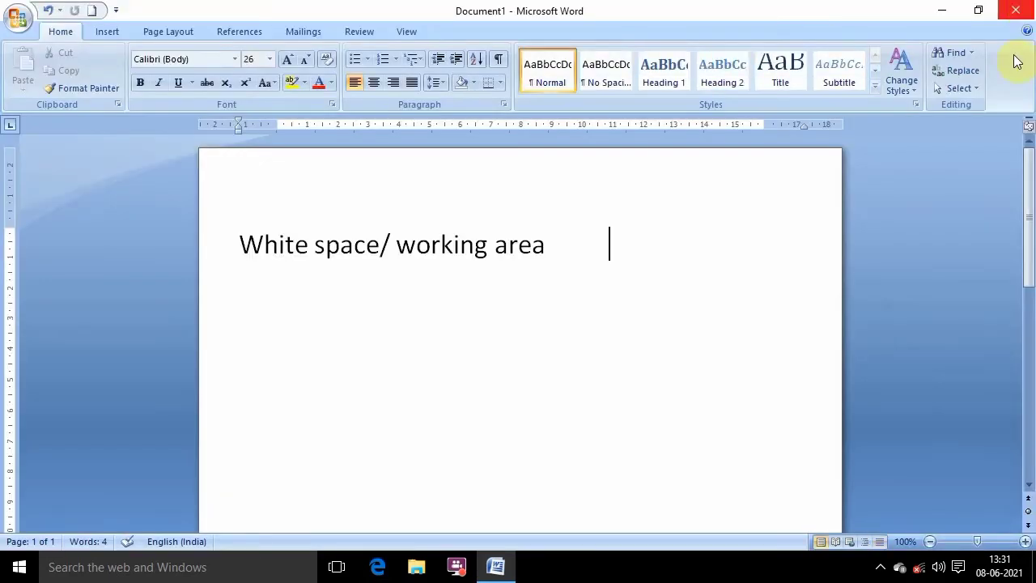
pyautogui.click(851, 541)
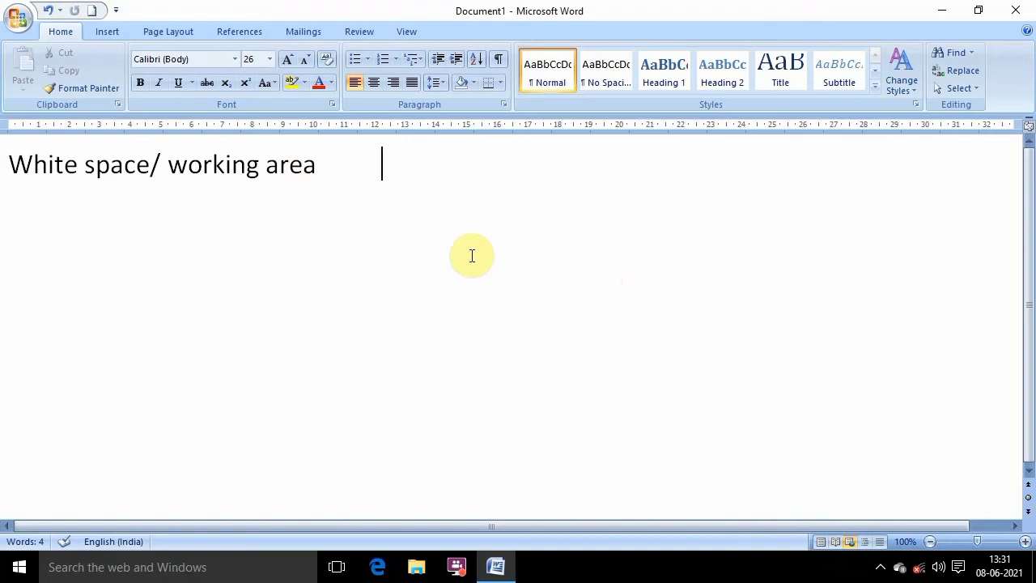
pyautogui.click(820, 542)
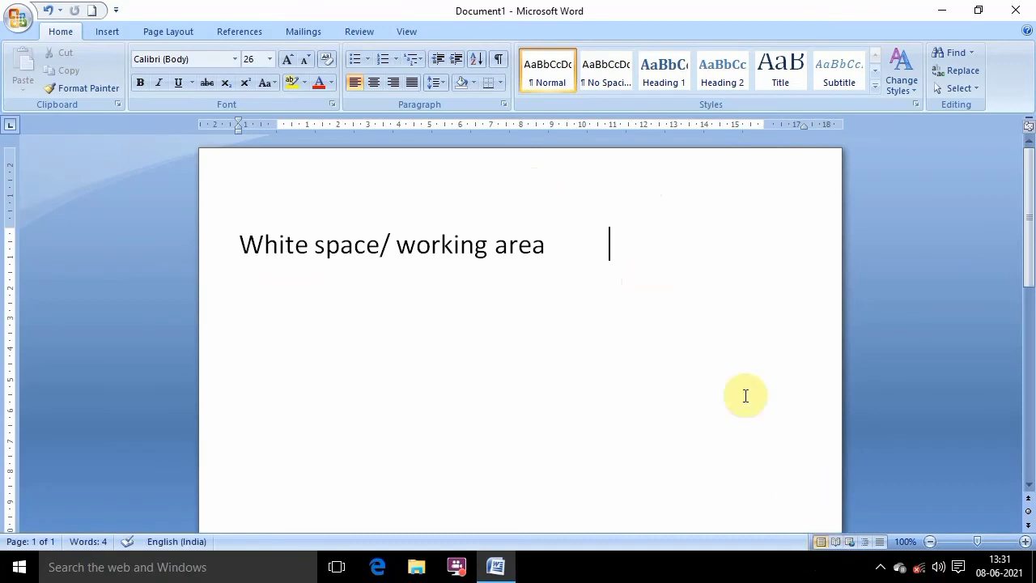
pyautogui.scroll(-3, 650, 303)
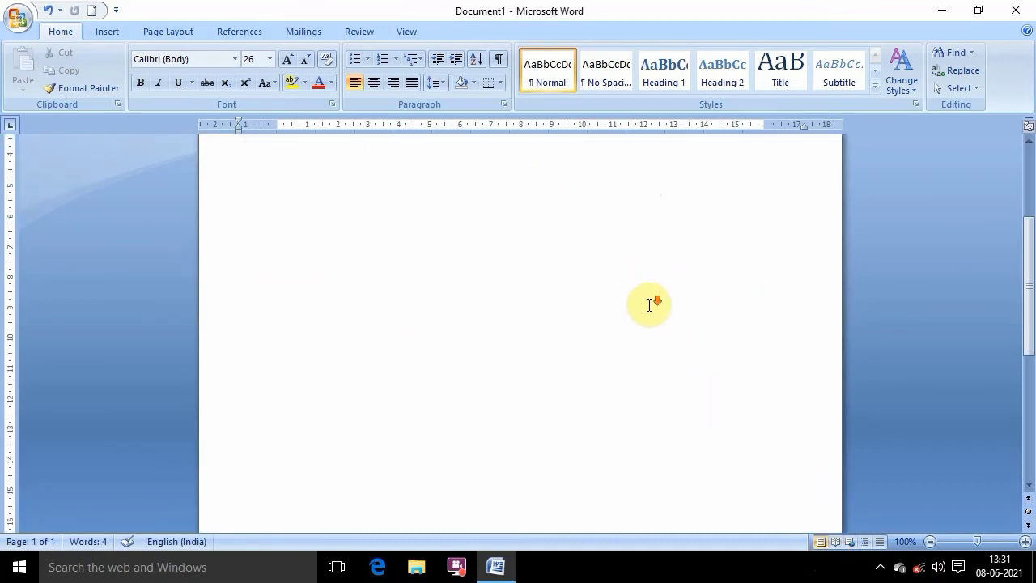
pyautogui.scroll(3, 650, 303)
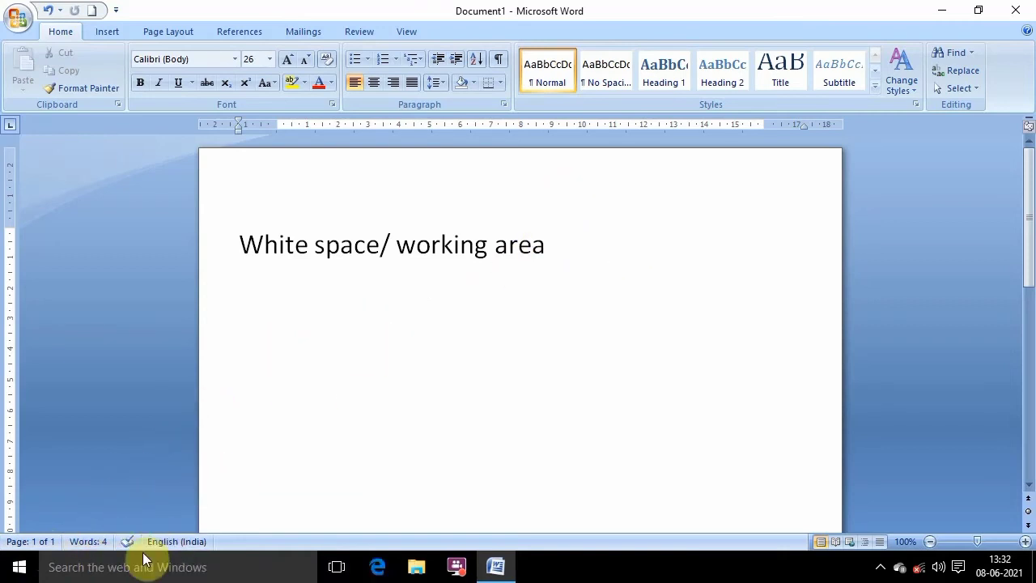
# Select White, space, working and area individually, then the whole 'White space/ working area' line
pyautogui.doubleClick(276, 243)
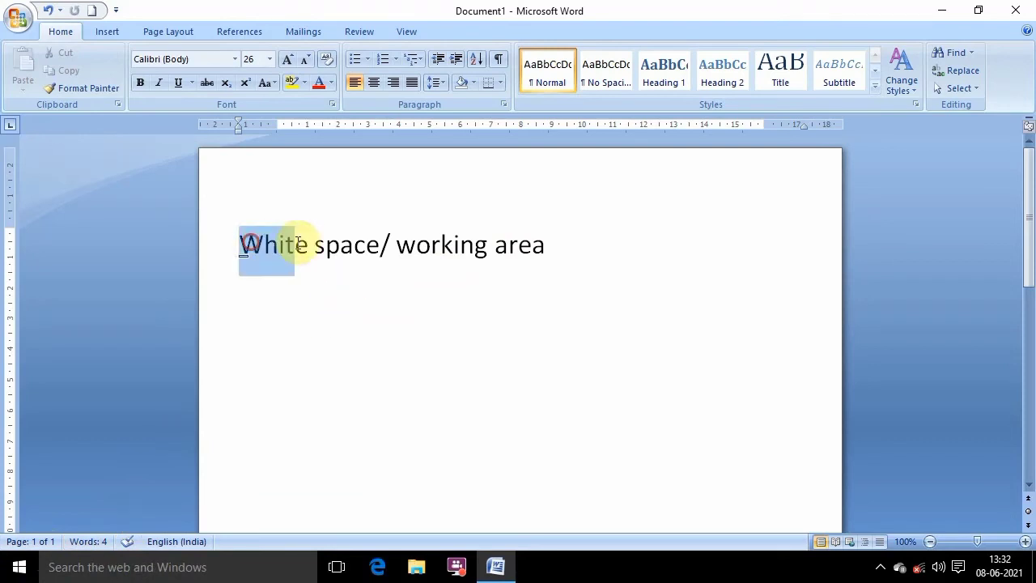
pyautogui.click(315, 247)
pyautogui.moveTo(334, 247); pyautogui.dragTo(484, 250)
pyautogui.doubleClick(525, 261)
pyautogui.click(555, 270)
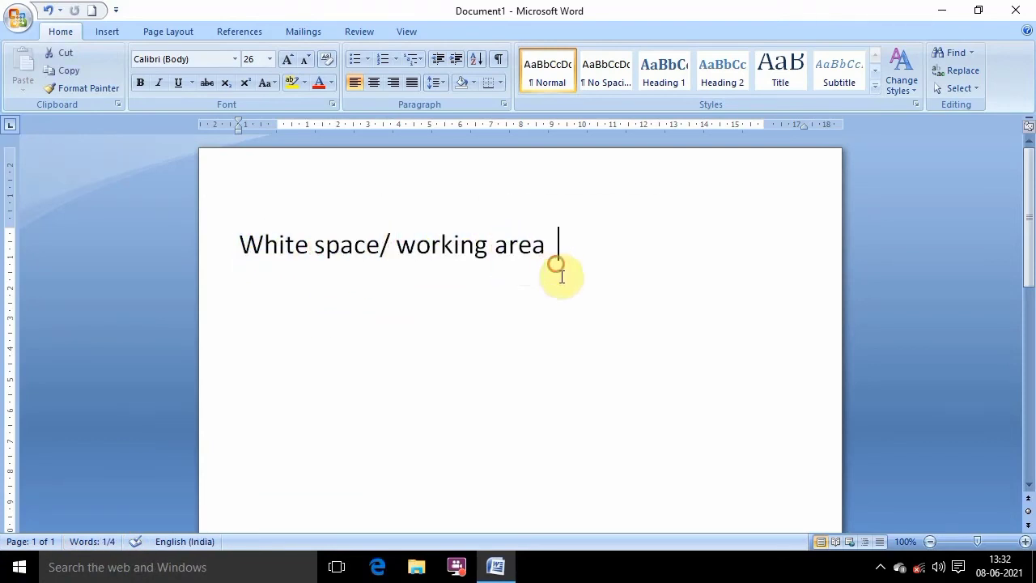
pyautogui.moveTo(564, 246); pyautogui.dragTo(261, 219)
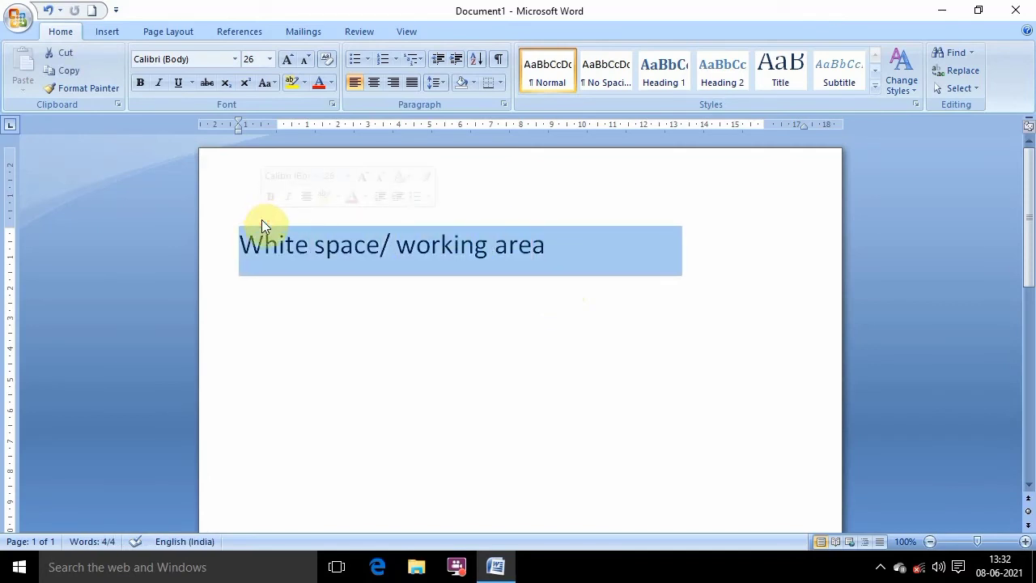
# Delete the selected line and generate sample paragraphs with =rand()
pyautogui.press('Delete')
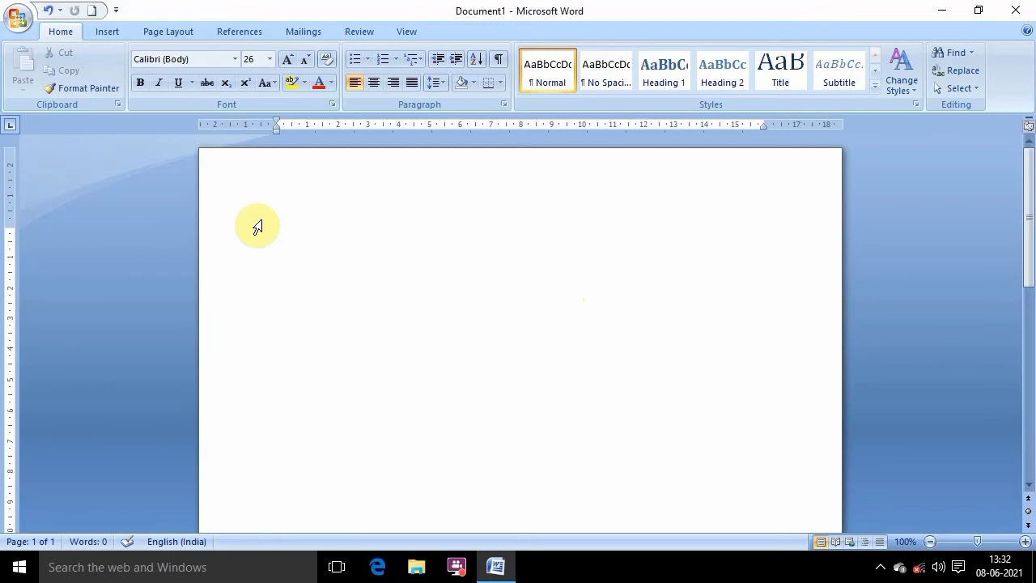
pyautogui.write('=rand(')
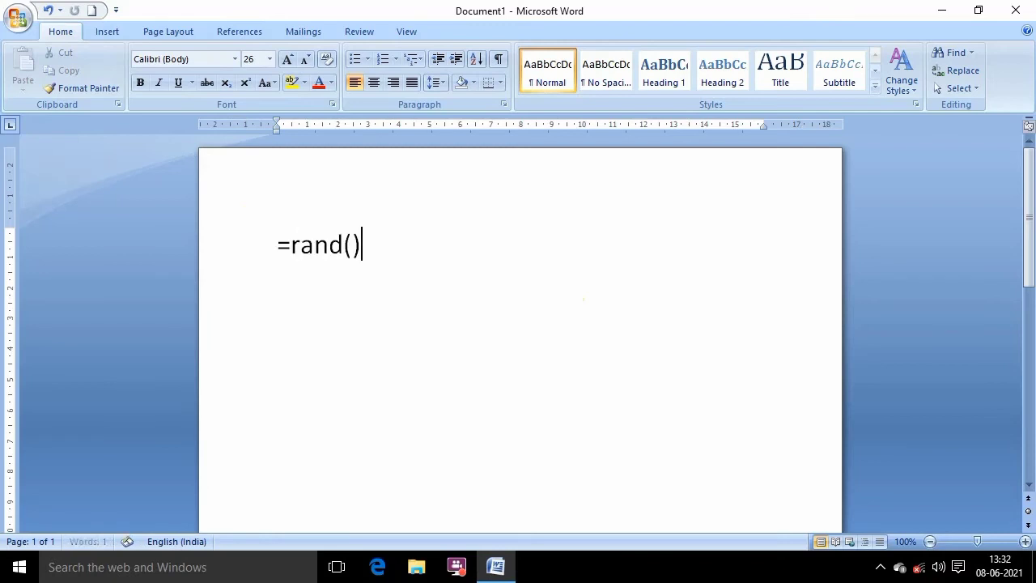
pyautogui.press('Return')
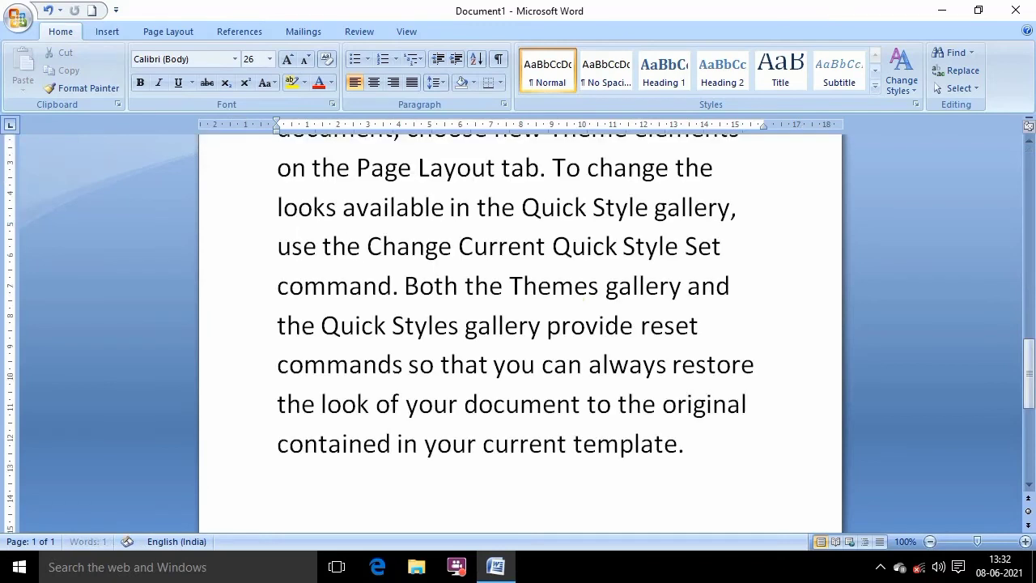
# Zoom out to view the pages side by side, return to 100%, and scroll to the top
pyautogui.click(930, 542)
pyautogui.click(930, 541)
pyautogui.click(930, 542)
pyautogui.click(932, 543)
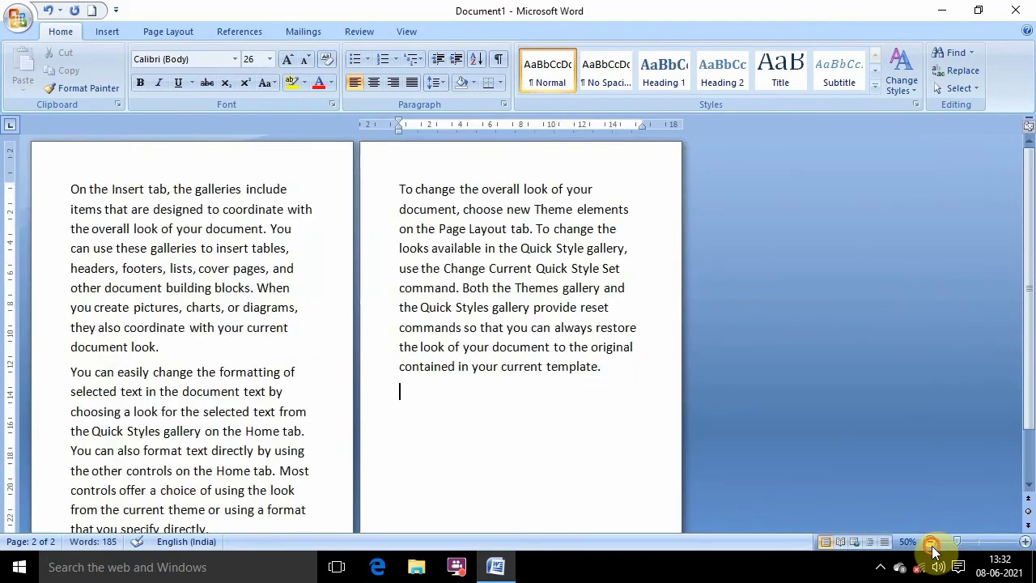
pyautogui.click(932, 543)
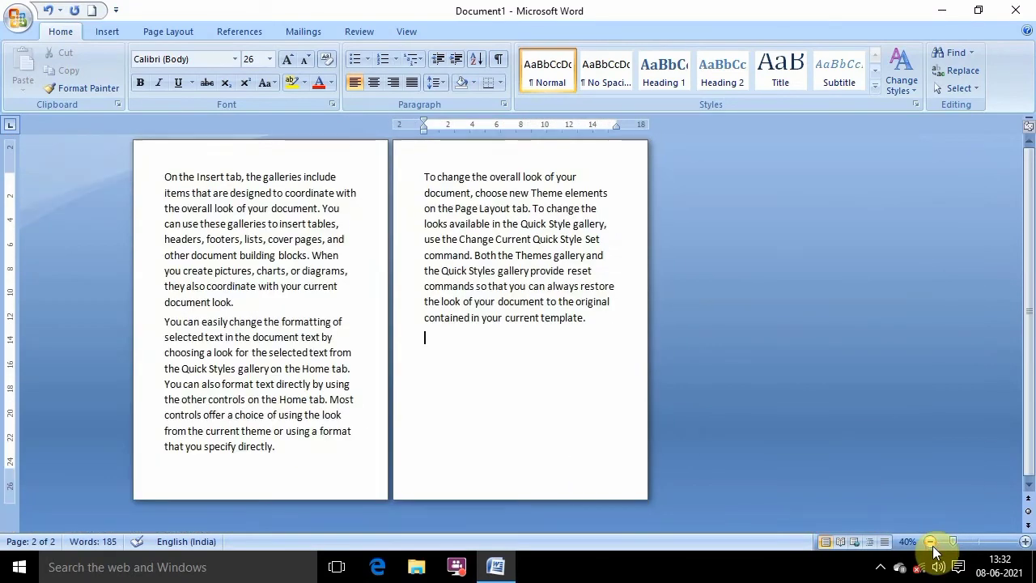
pyautogui.click(1025, 541)
pyautogui.click(1025, 542)
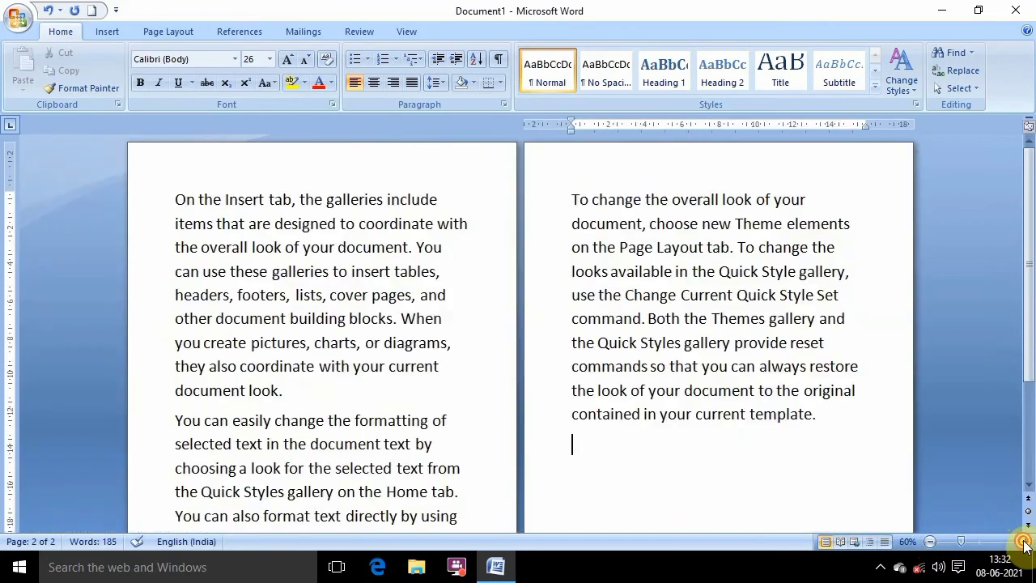
pyautogui.click(1025, 542)
pyautogui.click(1024, 541)
pyautogui.click(1025, 542)
pyautogui.click(1024, 541)
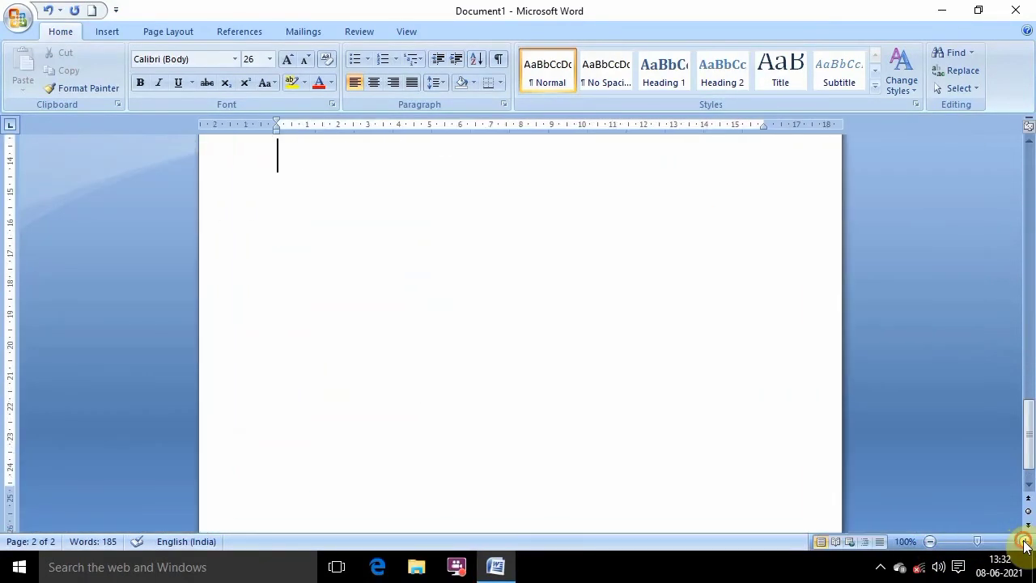
pyautogui.moveTo(1030, 453); pyautogui.dragTo(1012, 169)
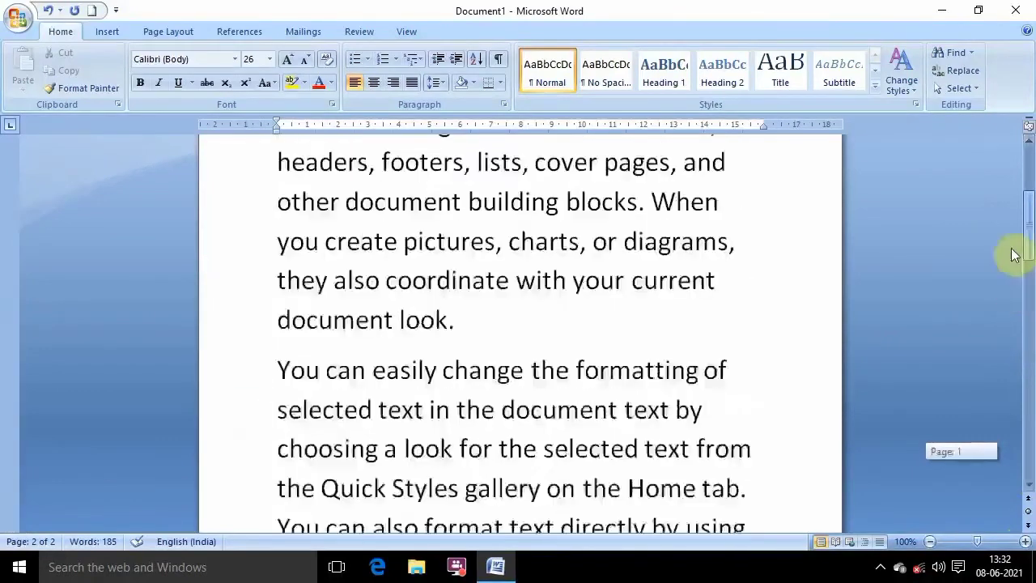
pyautogui.click(488, 349)
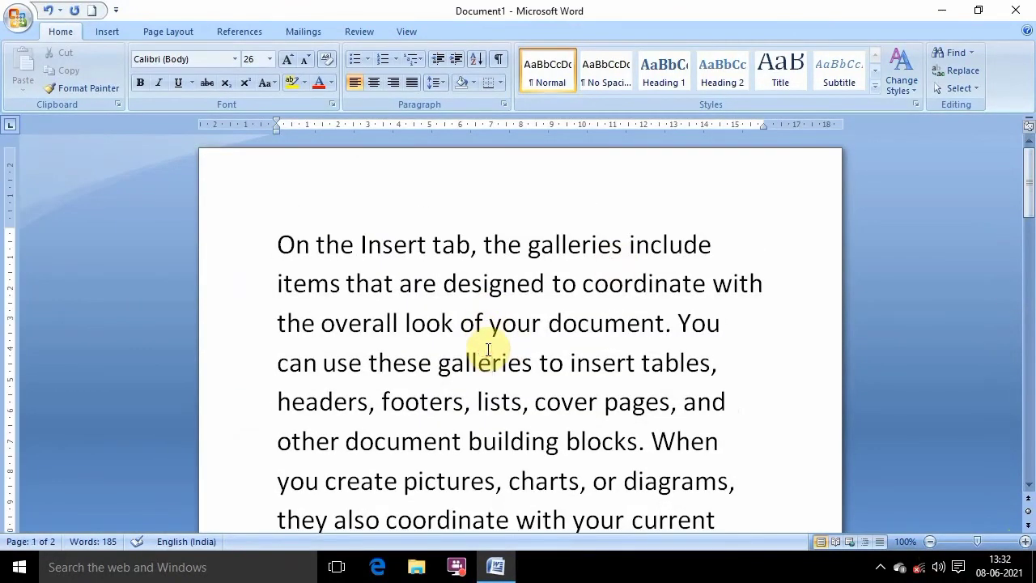
# Apply 12 pt to all the sample text, then try selecting part of the first paragraph
pyautogui.hotkey('ctrl', 'a')
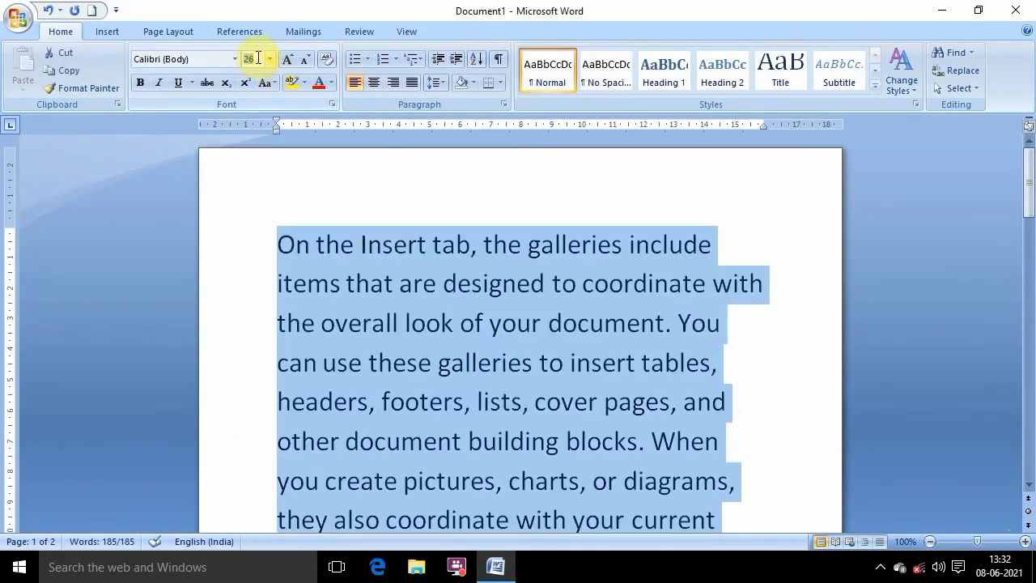
pyautogui.write('12')
pyautogui.press('Return')
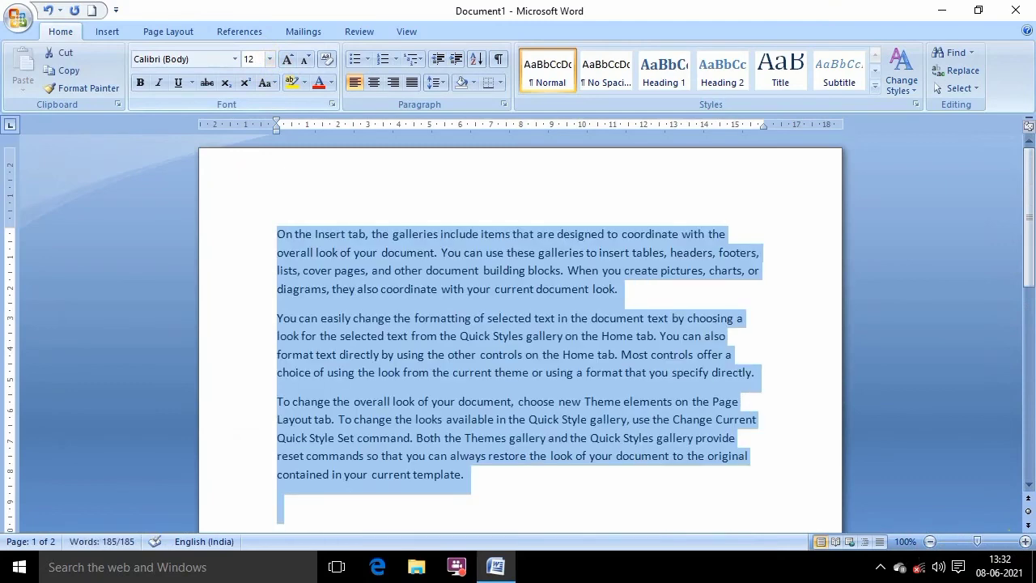
pyautogui.click(586, 270)
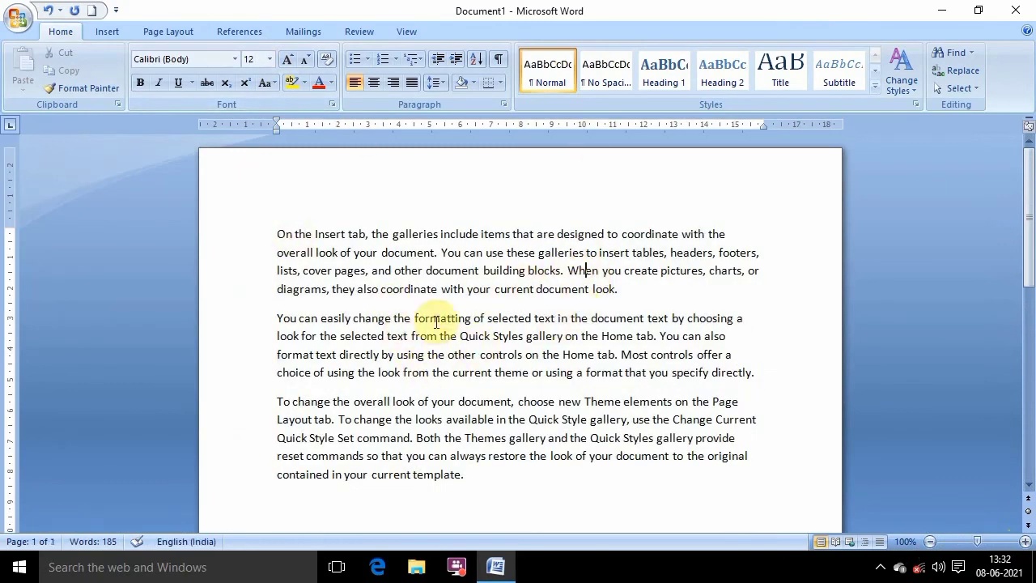
pyautogui.click(627, 292)
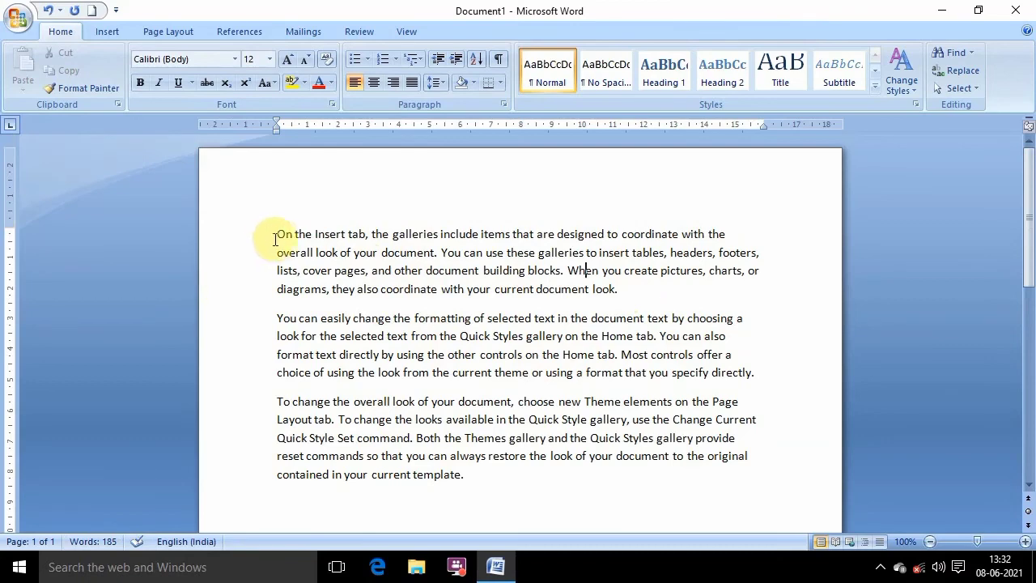
pyautogui.moveTo(279, 238)
pyautogui.mouseDown()
pyautogui.moveTo(387, 316)
pyautogui.moveTo(474, 478)
pyautogui.mouseUp()
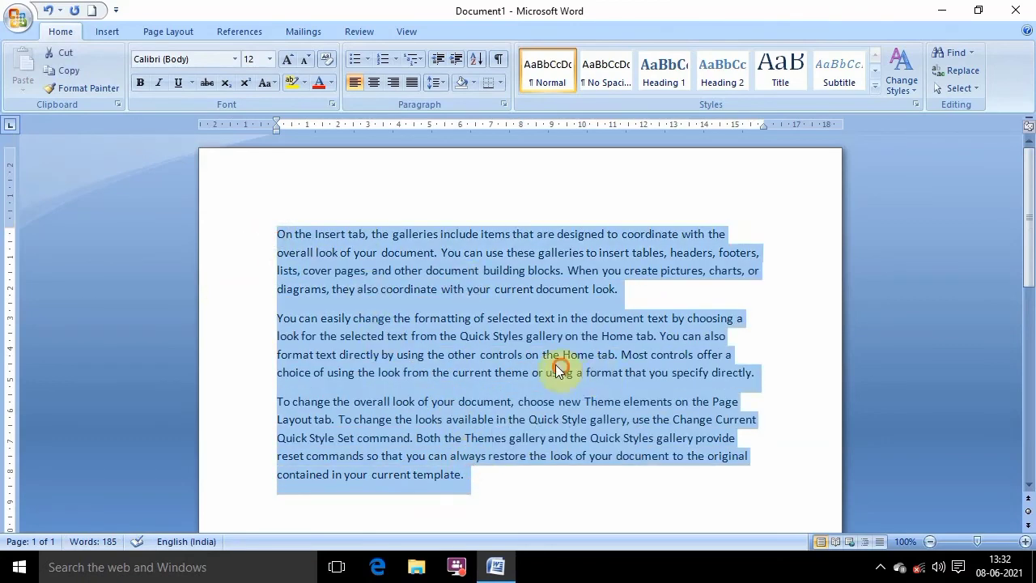
pyautogui.click(544, 315)
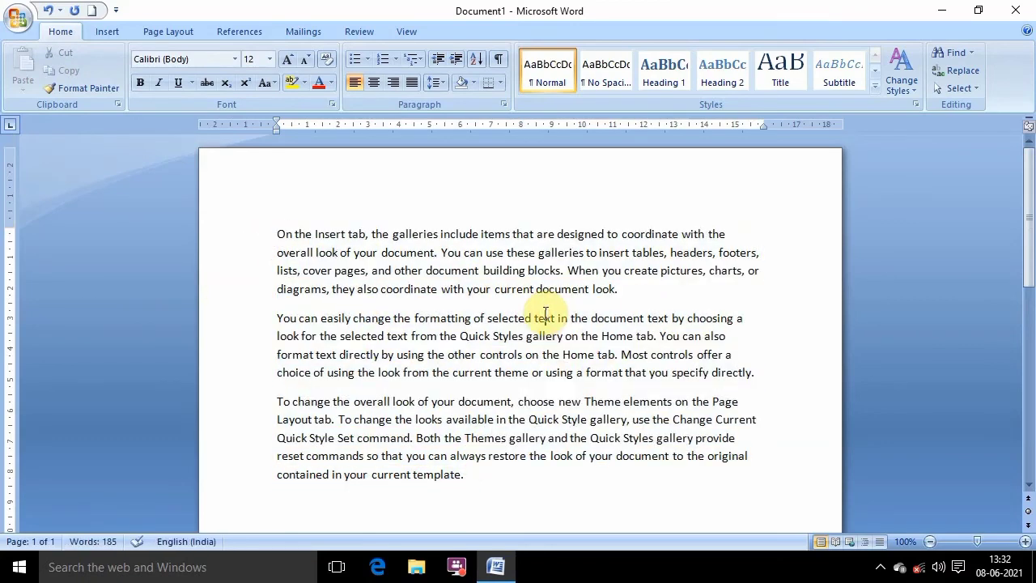
pyautogui.click(84, 543)
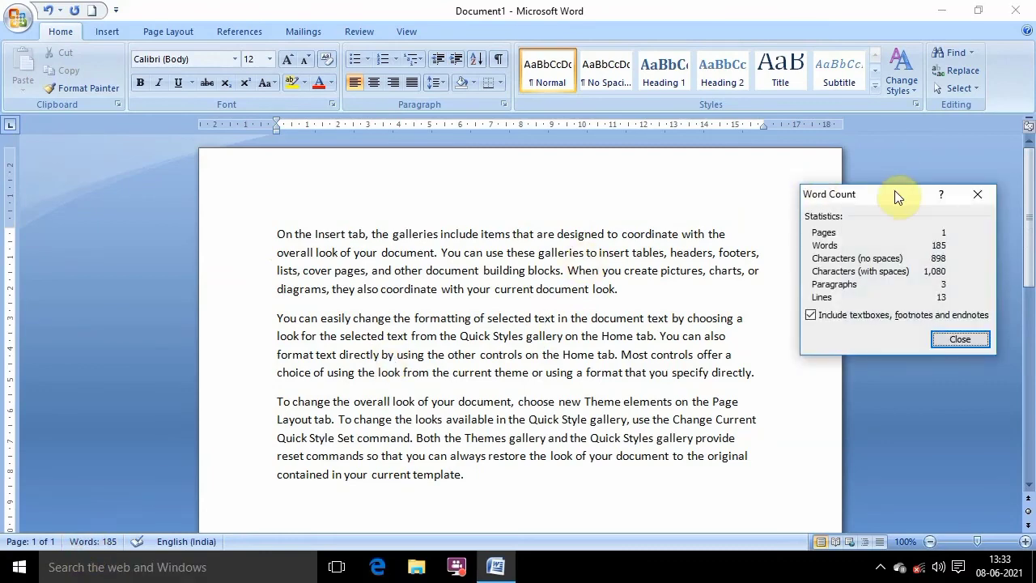
pyautogui.moveTo(895, 192)
pyautogui.mouseDown()
pyautogui.moveTo(565, 162)
pyautogui.moveTo(820, 178)
pyautogui.mouseUp()
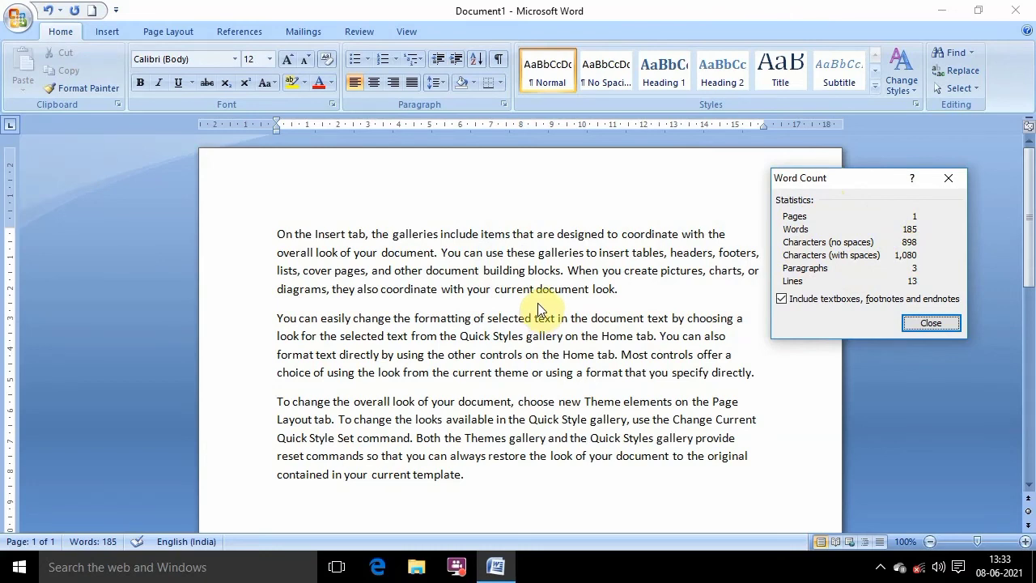
pyautogui.click(279, 237)
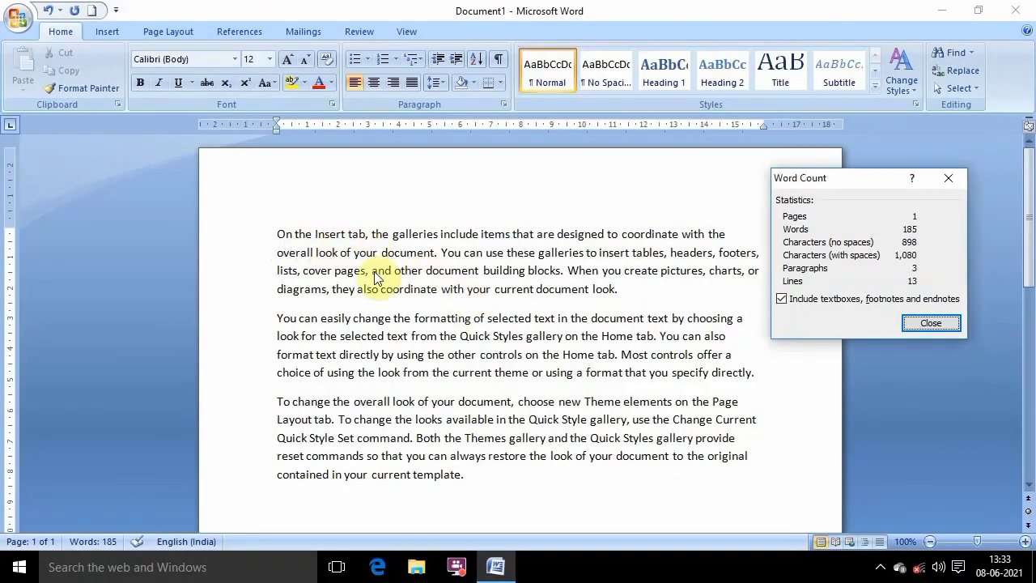
pyautogui.click(282, 233)
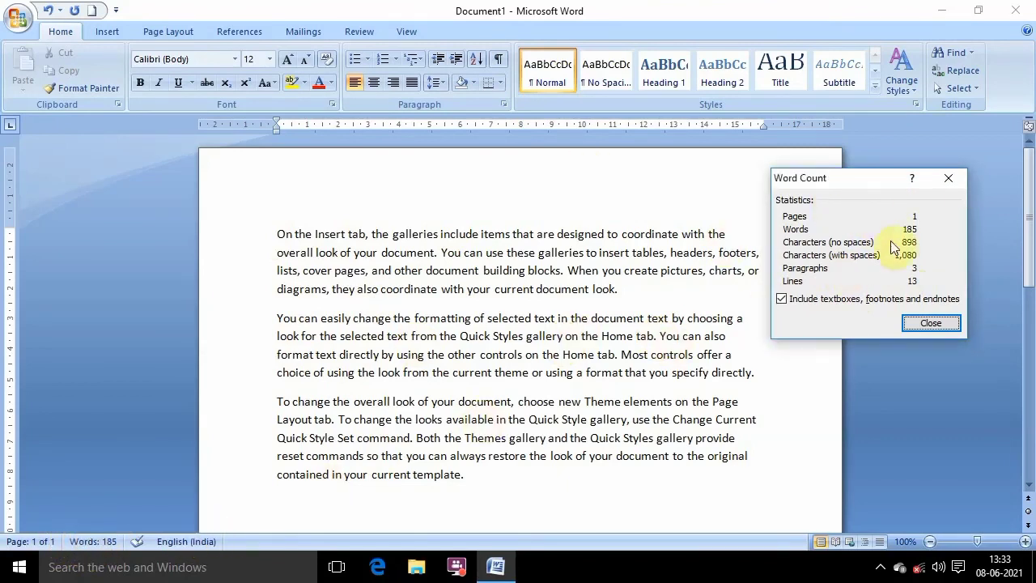
pyautogui.click(948, 177)
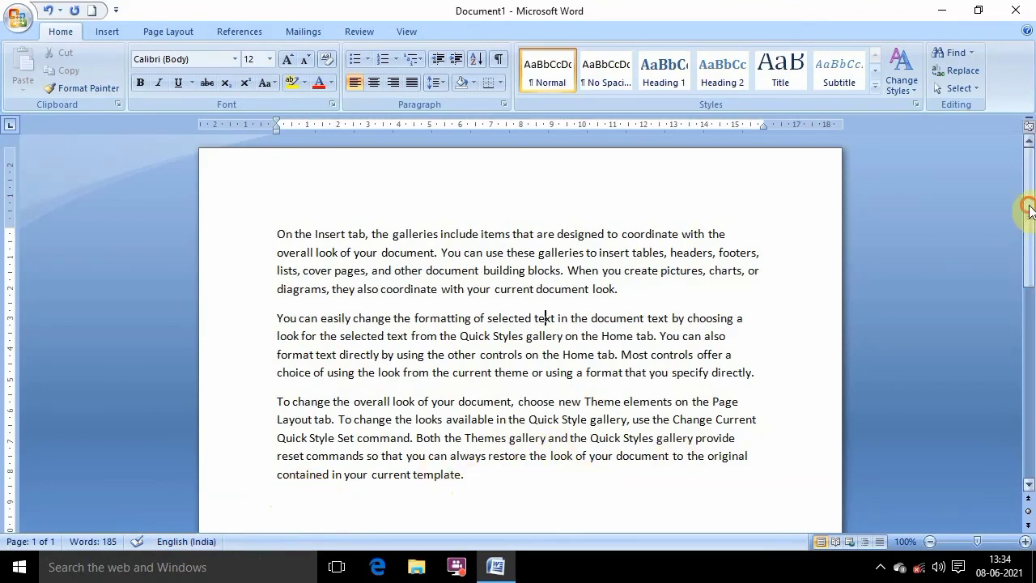
# Delete all three paragraphs and type the word 'cursor', fixing a typo
pyautogui.moveTo(493, 474); pyautogui.dragTo(283, 219)
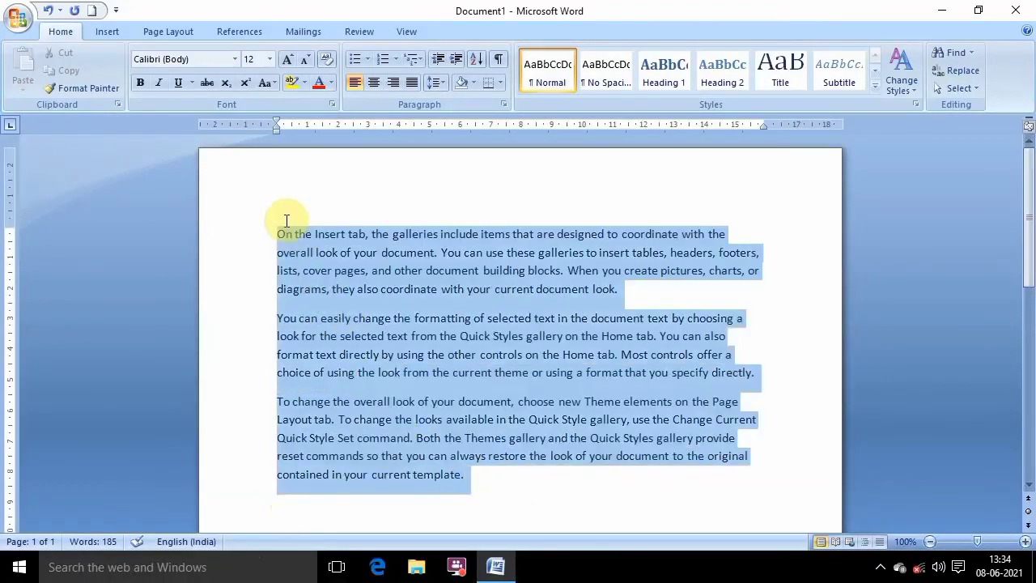
pyautogui.press('Delete')
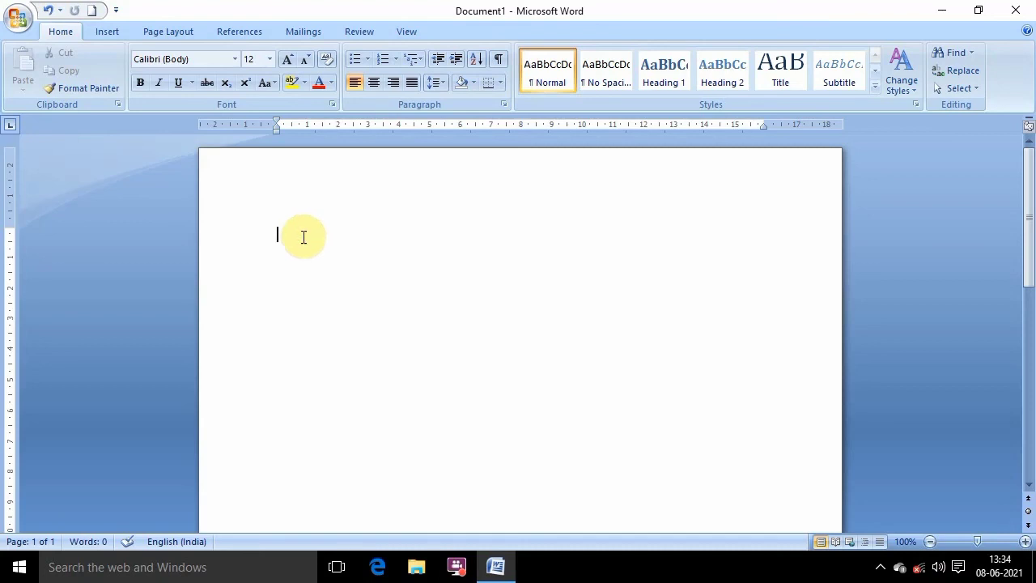
pyautogui.write('cusa')
pyautogui.press('BackSpace')
pyautogui.write('rsor')
# Enlarge the word 'cursor' to 22 pt with Grow Font
pyautogui.moveTo(315, 235); pyautogui.dragTo(278, 235)
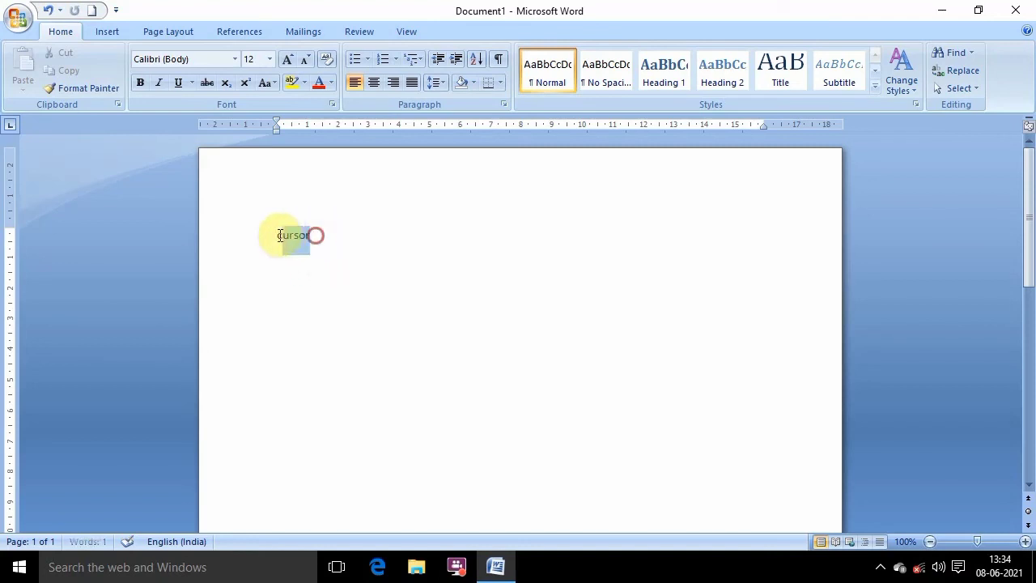
pyautogui.click(285, 64)
pyautogui.click(285, 63)
pyautogui.click(285, 63)
pyautogui.click(285, 63)
pyautogui.click(285, 63)
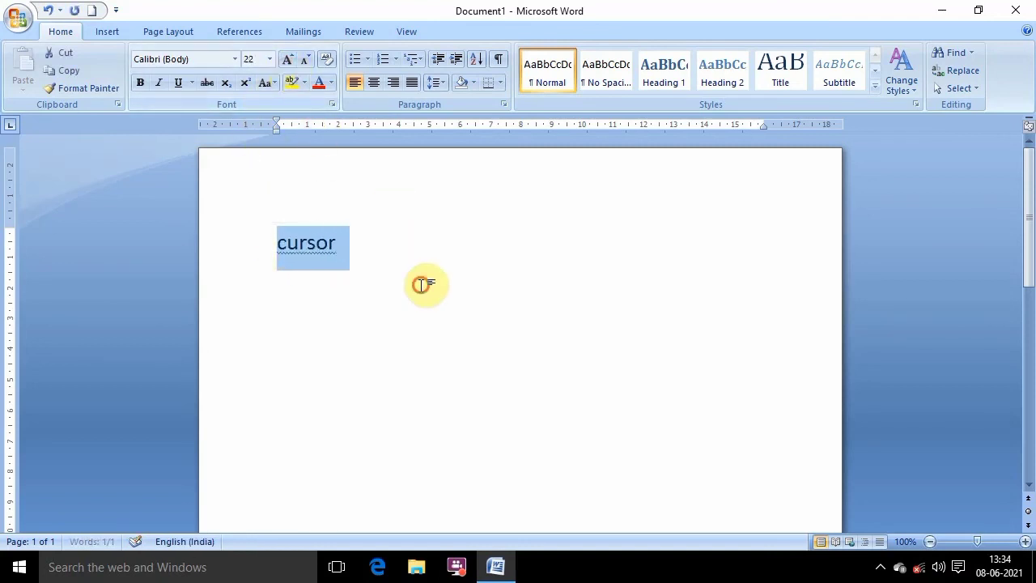
pyautogui.click(421, 285)
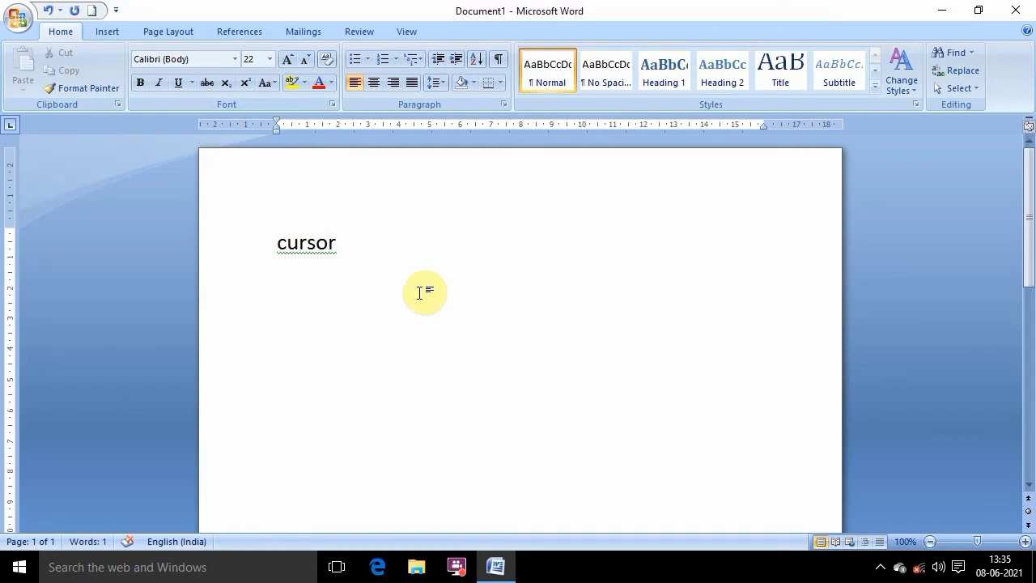